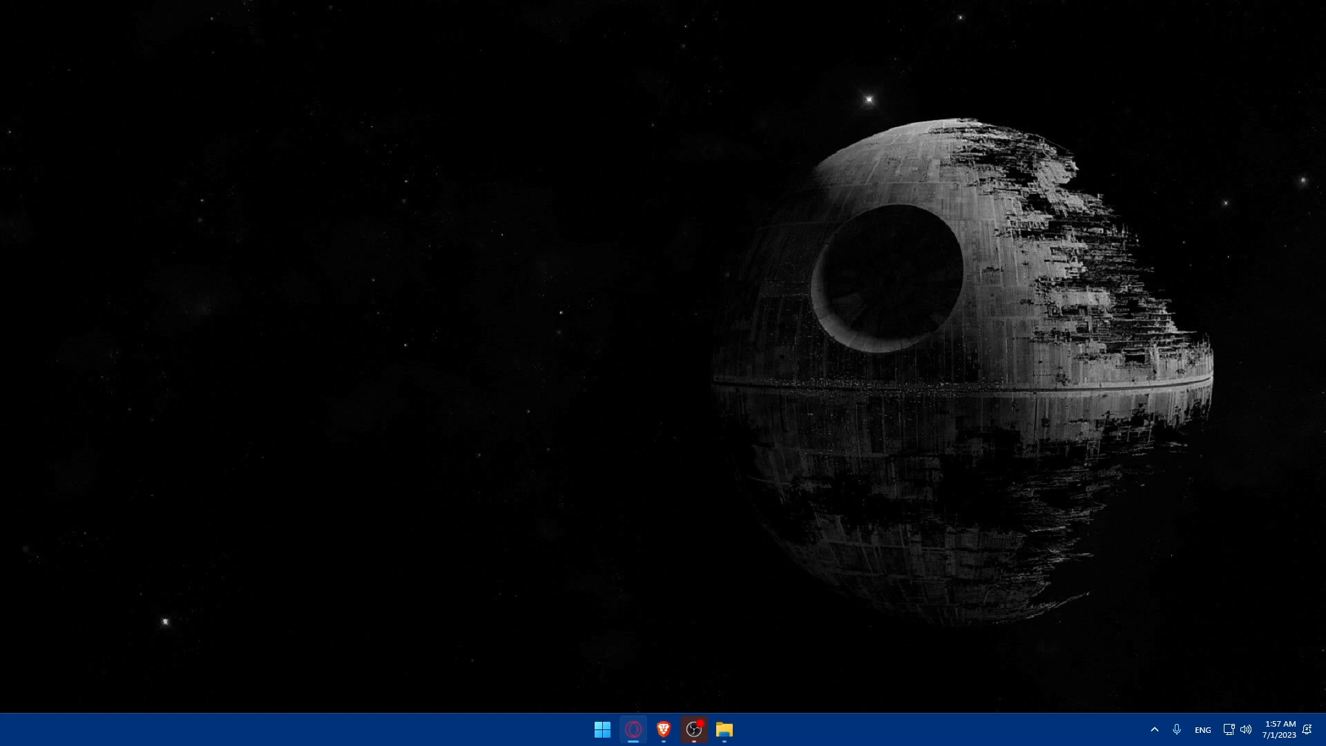
Switch to the Brave browser and open capcut.com
{"action": "left_click", "coordinate": [665, 731]}
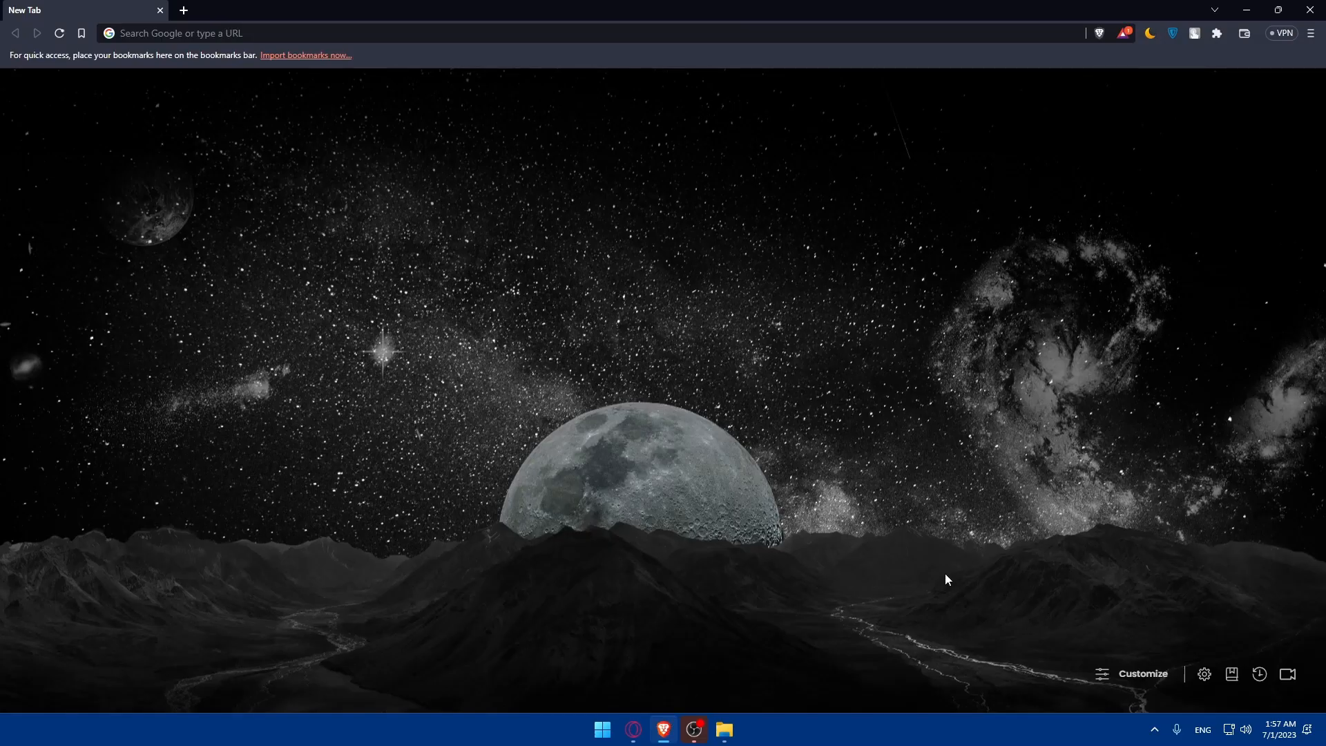
{"action": "left_click", "coordinate": [259, 33]}
{"action": "type", "text": "capcut"}
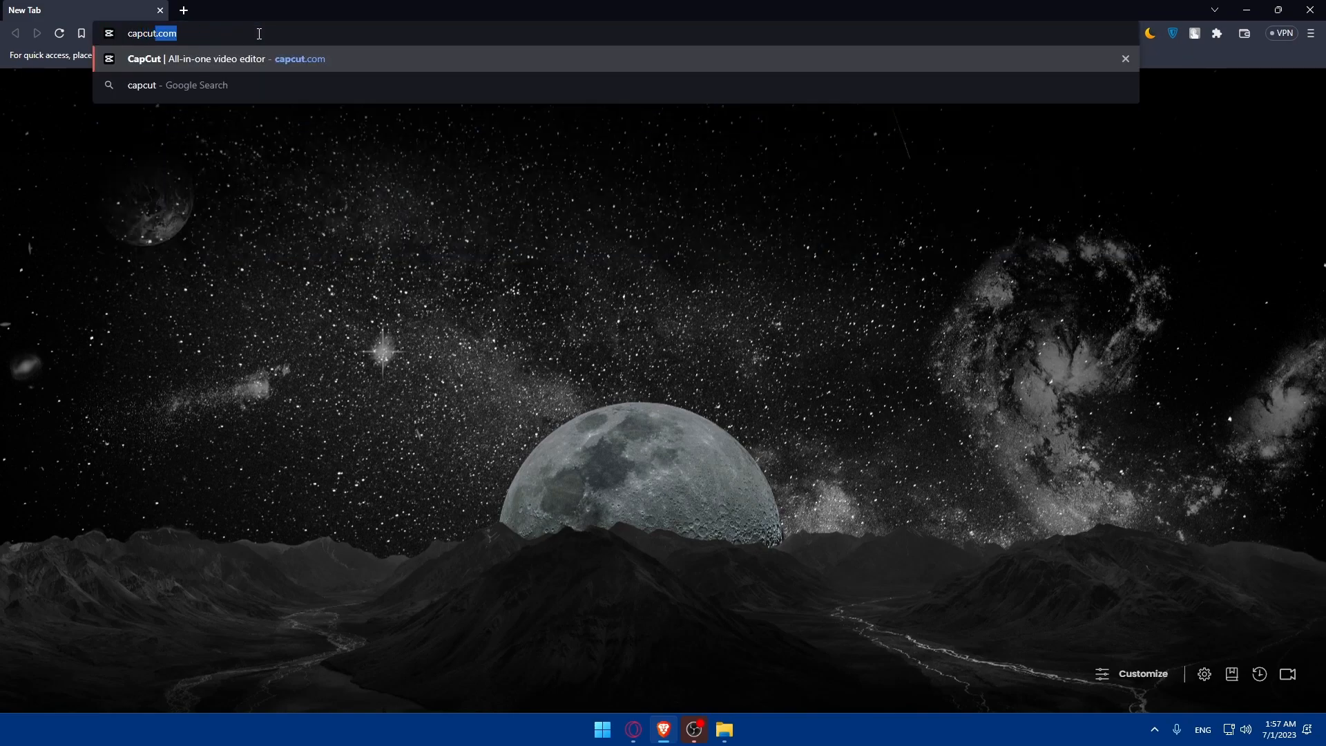
{"action": "type", "text": ".com"}
{"action": "key", "text": "Return"}
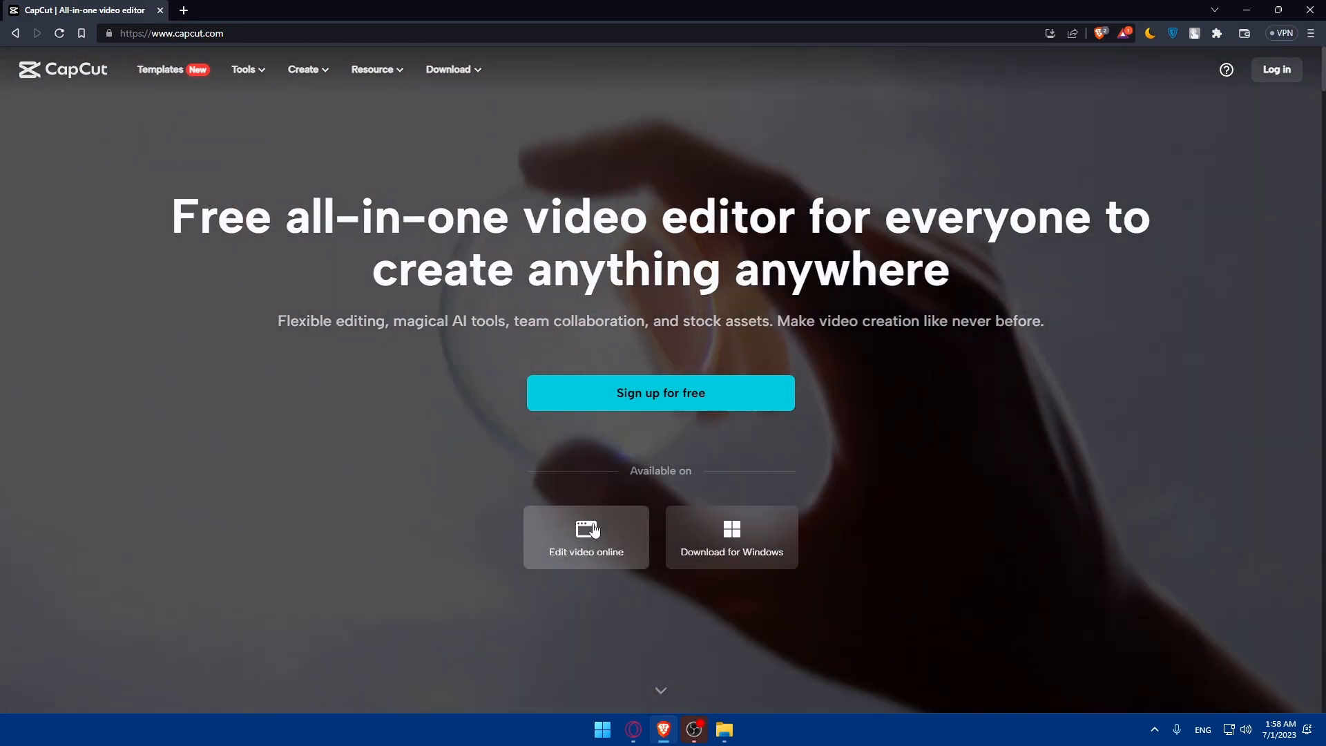
Open the online video editor without logging in and check its media upload dialog
{"action": "left_click", "coordinate": [587, 530]}
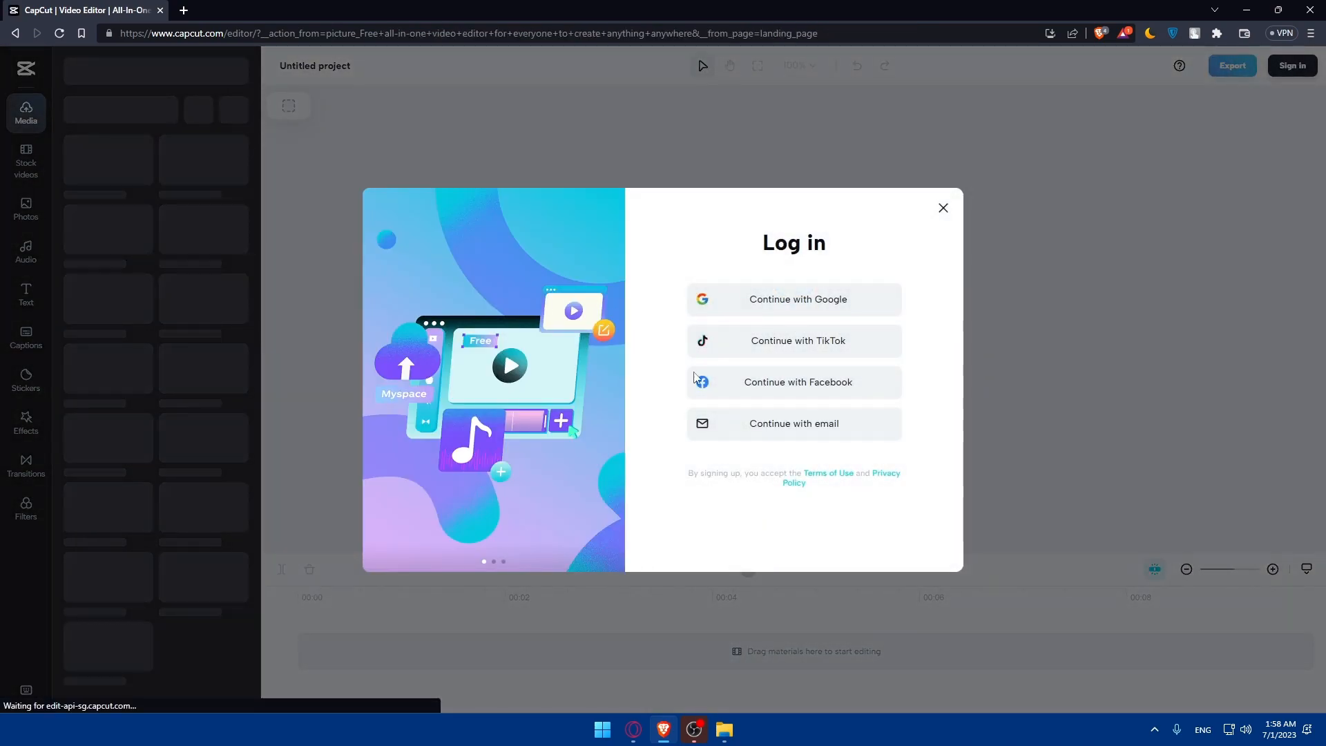
{"action": "left_click", "coordinate": [942, 208]}
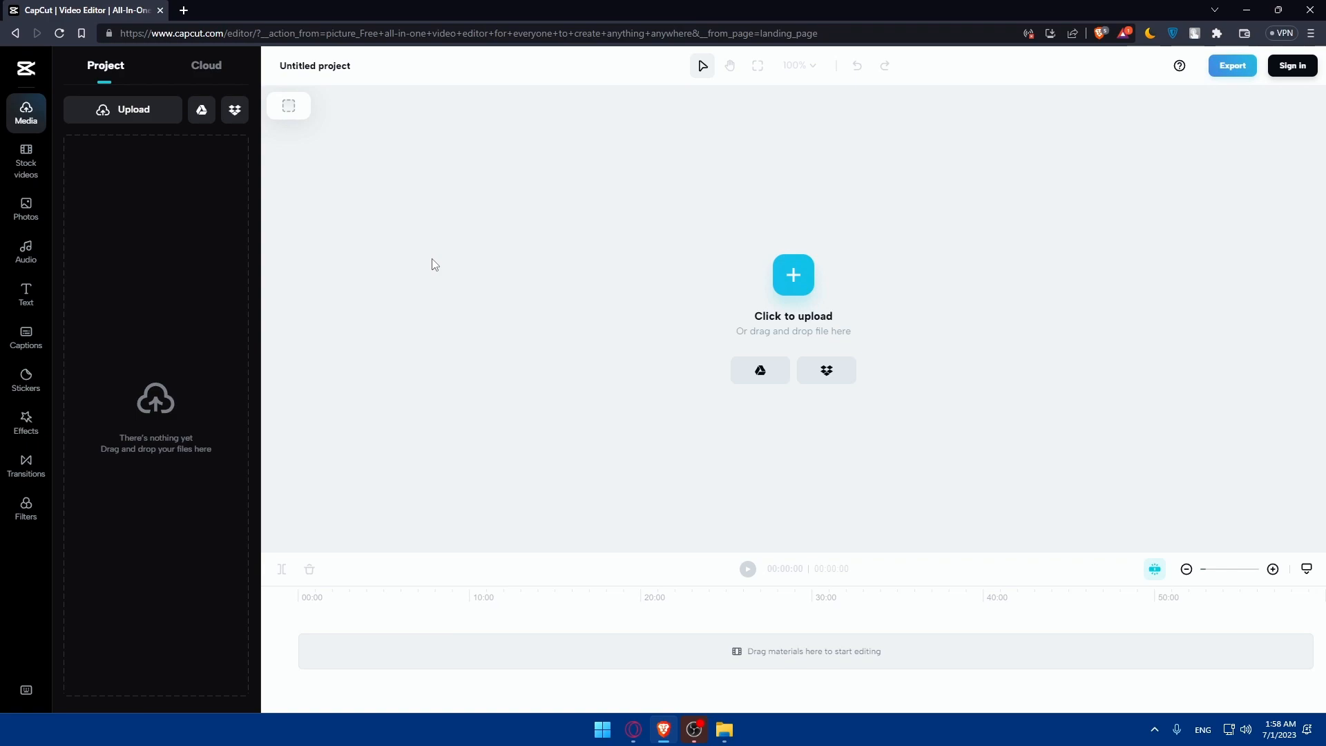
{"action": "left_click", "coordinate": [105, 108]}
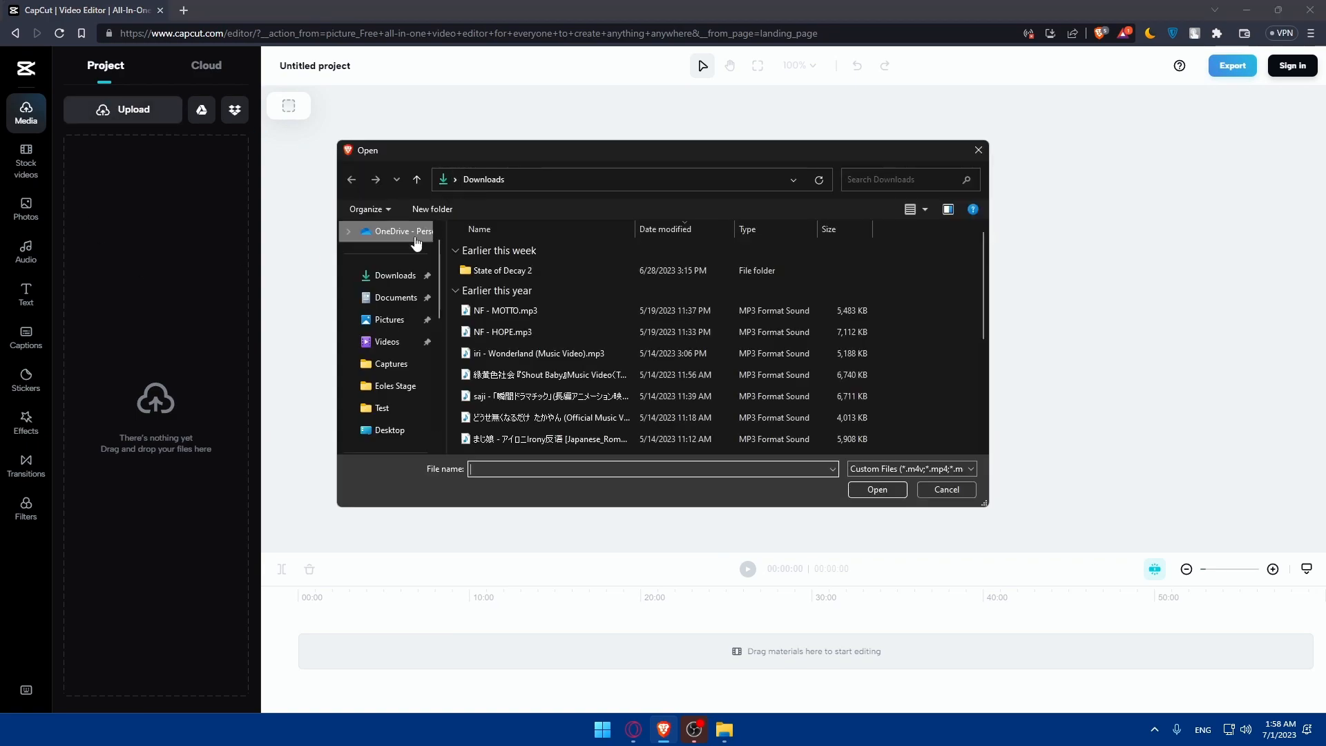
{"action": "left_click", "coordinate": [978, 149]}
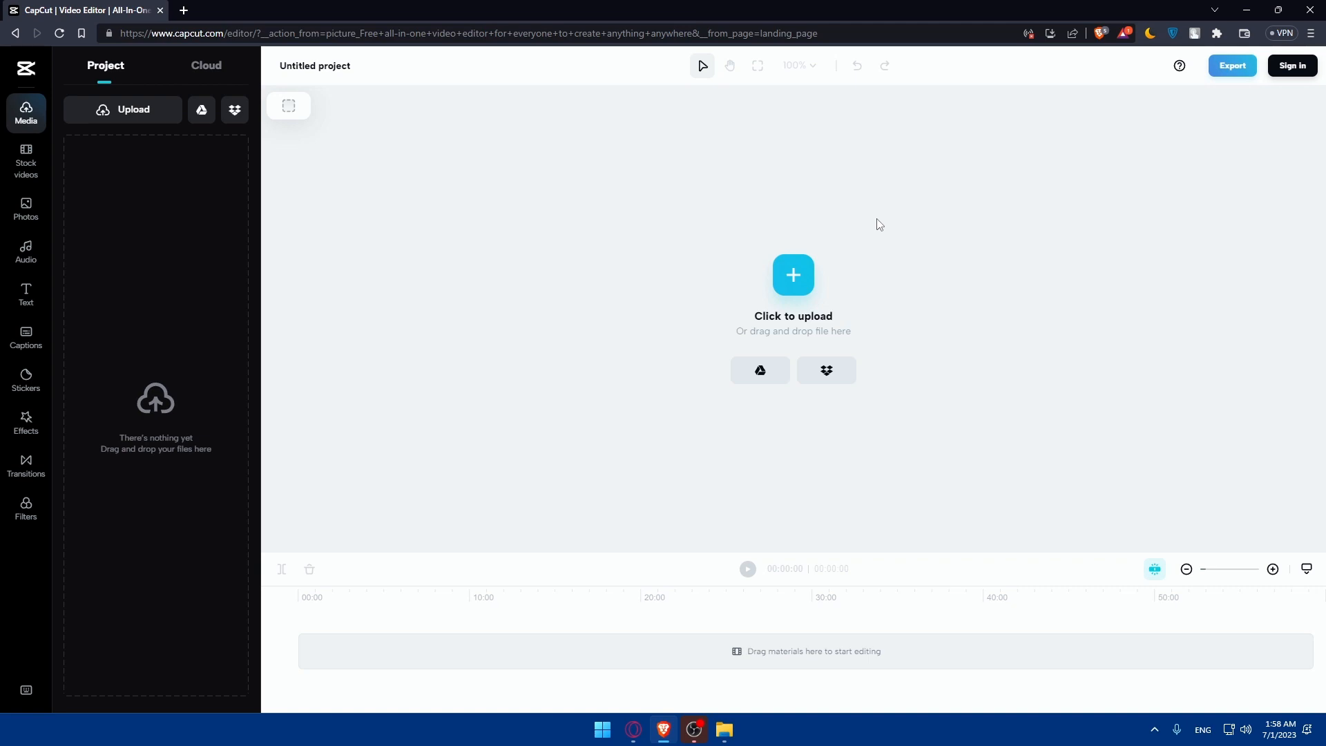
Leave the online editor and return to the CapCut home page
{"action": "key", "text": "F5"}
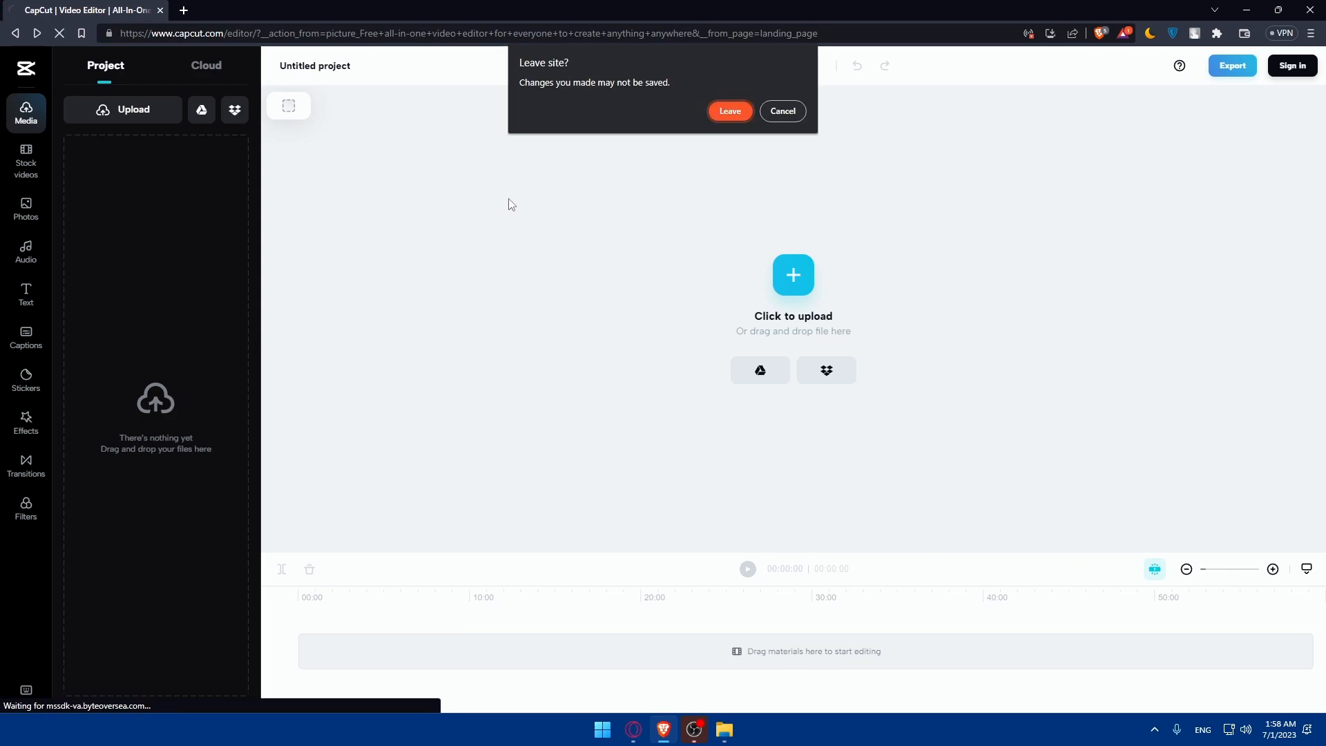
{"action": "left_click", "coordinate": [730, 111]}
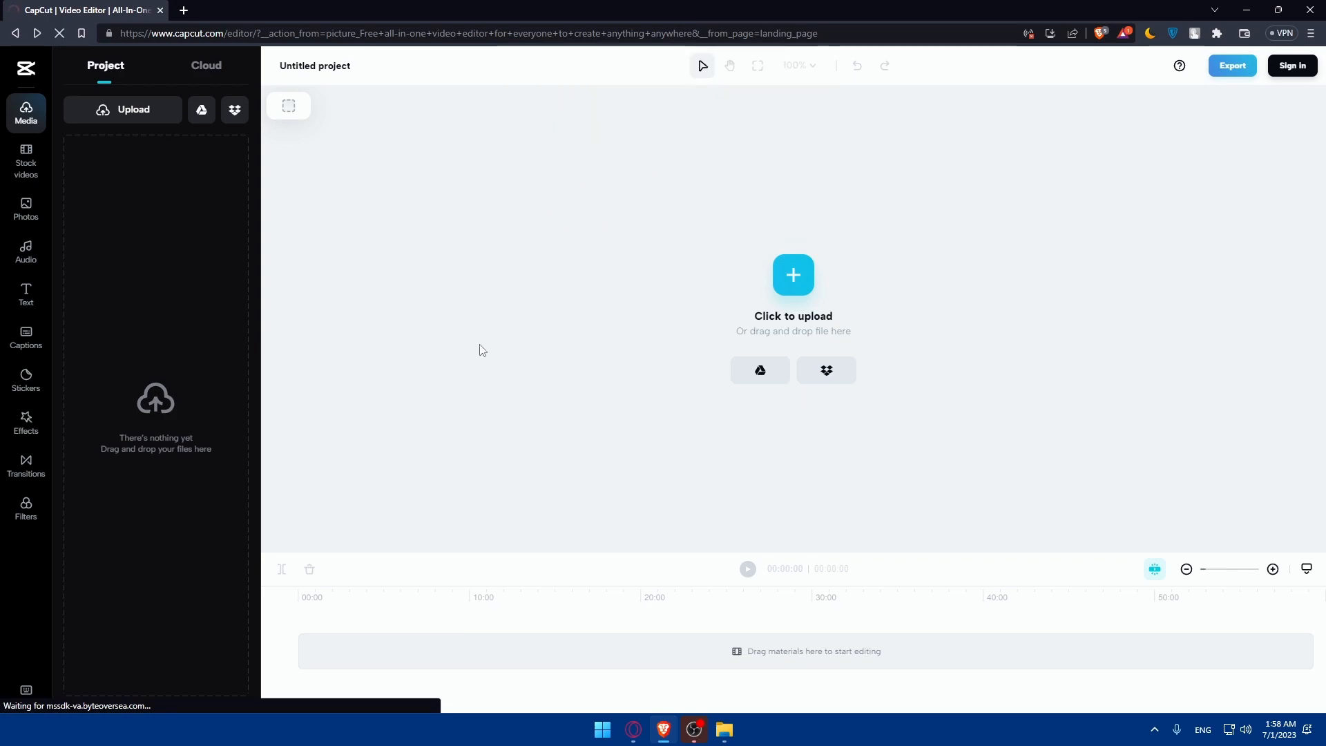
{"action": "left_click", "coordinate": [164, 35]}
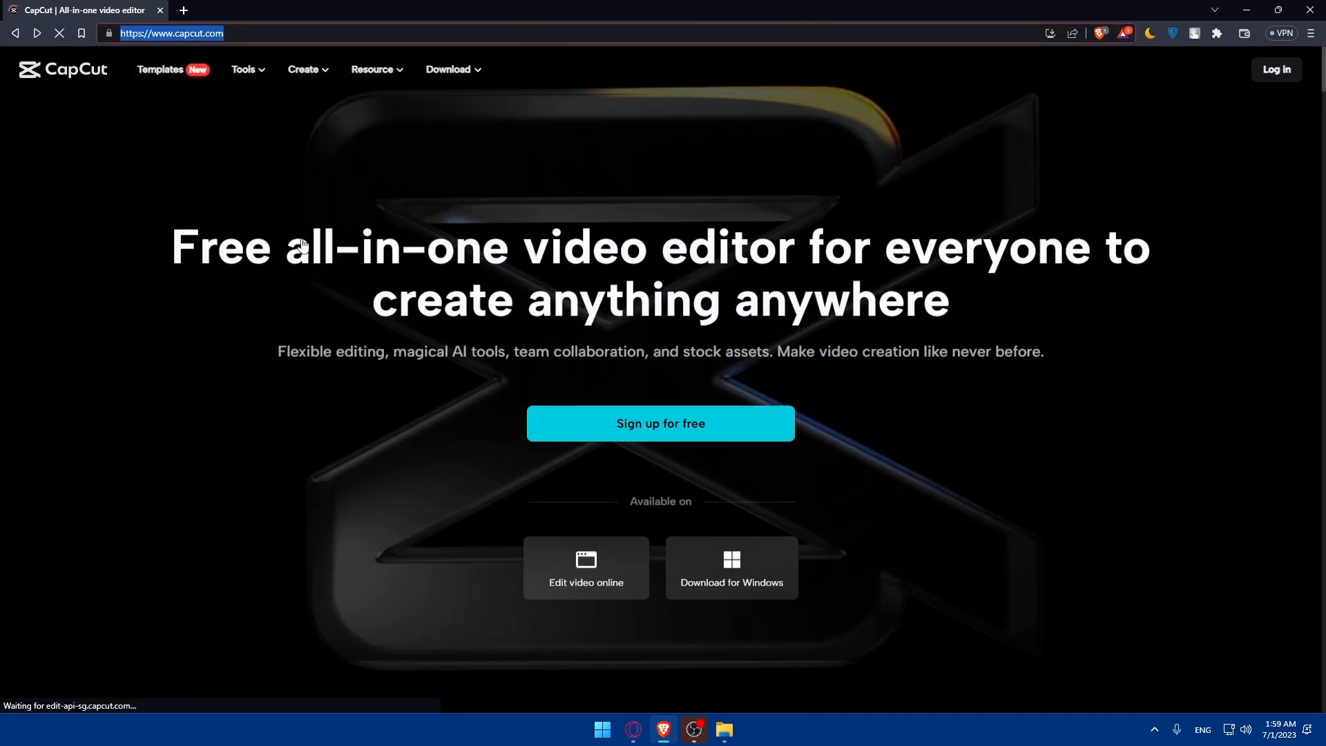
{"action": "left_click", "coordinate": [159, 256]}
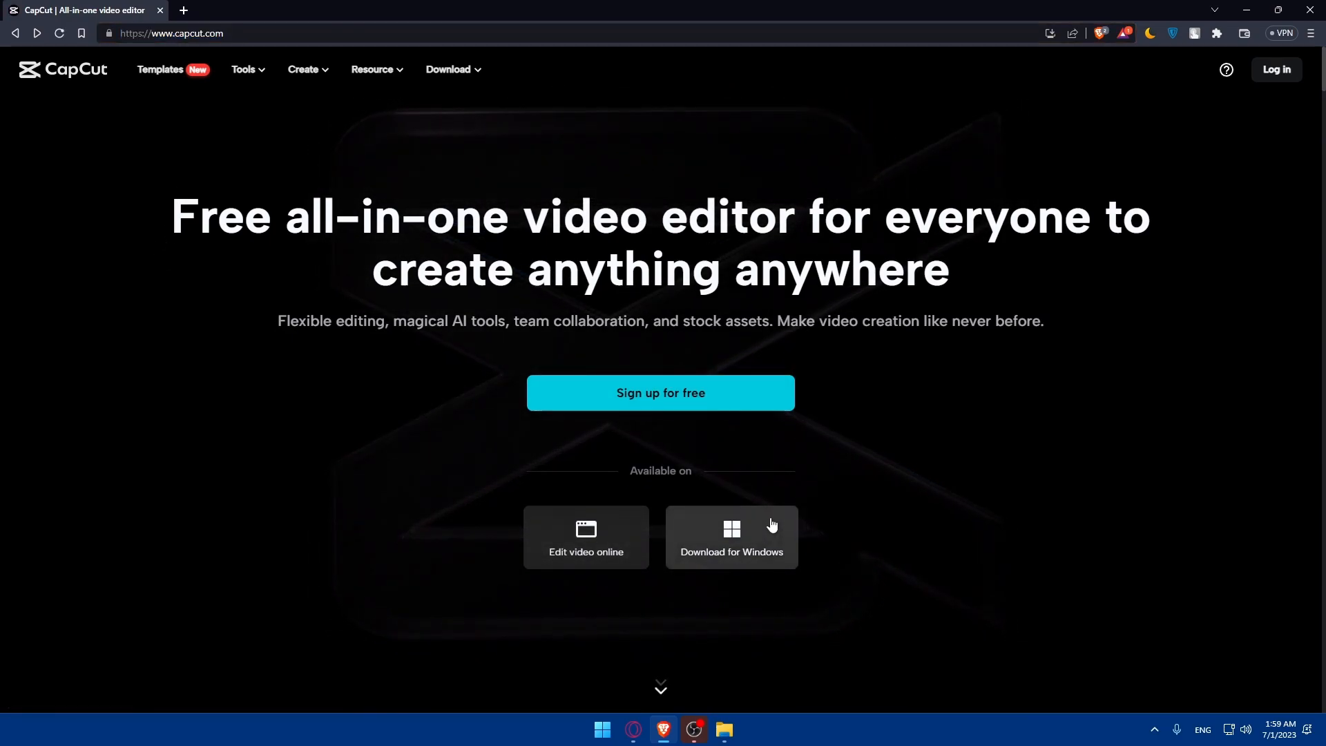
{"action": "left_click", "coordinate": [745, 525]}
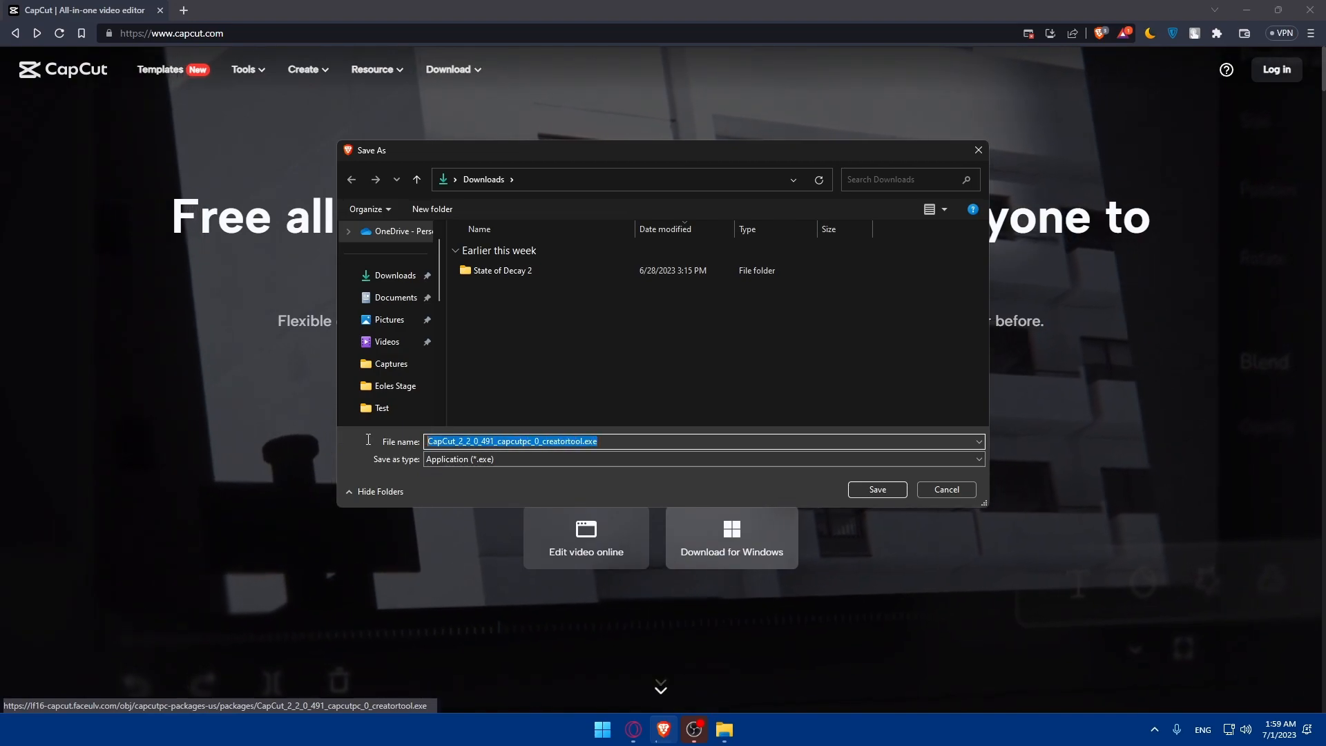
{"action": "left_click", "coordinate": [612, 445]}
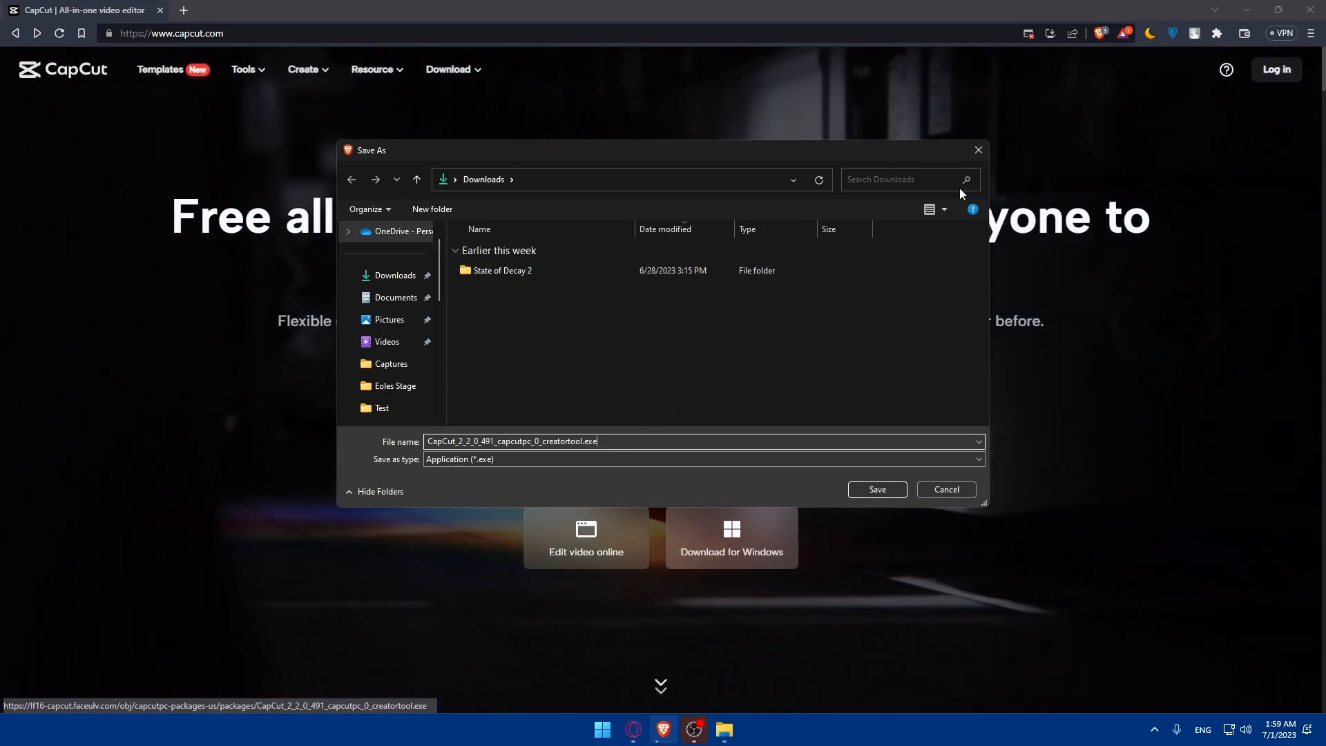
{"action": "left_click", "coordinate": [977, 150]}
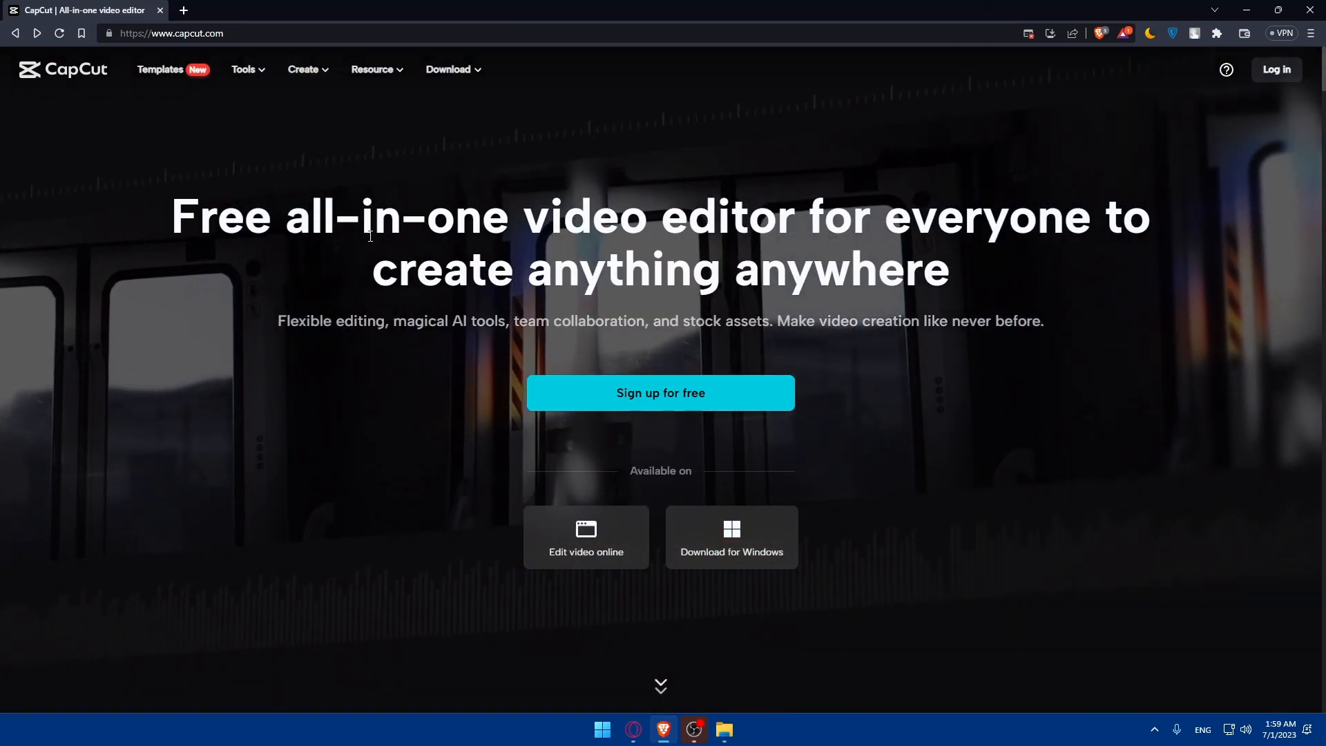
Close the CapCut website tab, keeping a blank new tab in the browser
{"action": "left_click", "coordinate": [183, 11]}
{"action": "left_click", "coordinate": [153, 13]}
{"action": "left_click", "coordinate": [160, 11]}
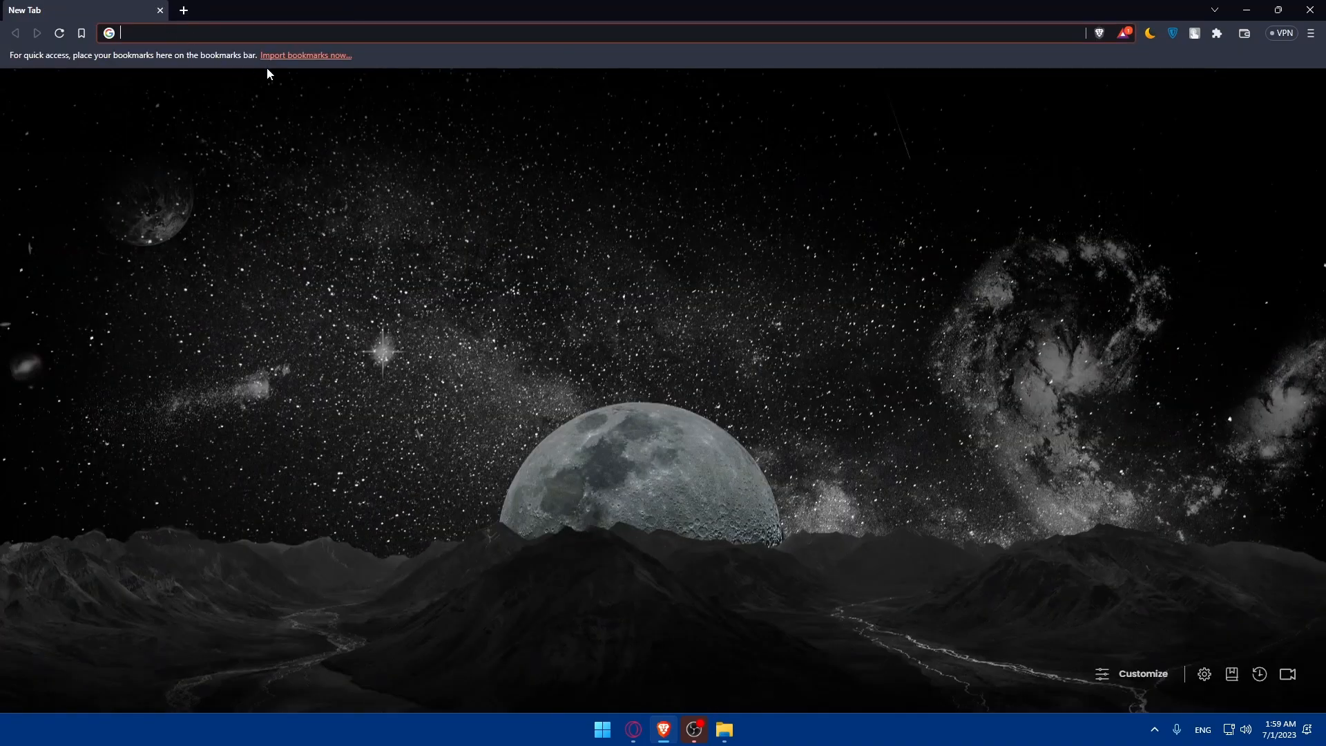
Launch the CapCut desktop app, accept the environment test result and create a new project
{"action": "key", "text": "super"}
{"action": "type", "text": "cap"}
{"action": "key", "text": "Return"}
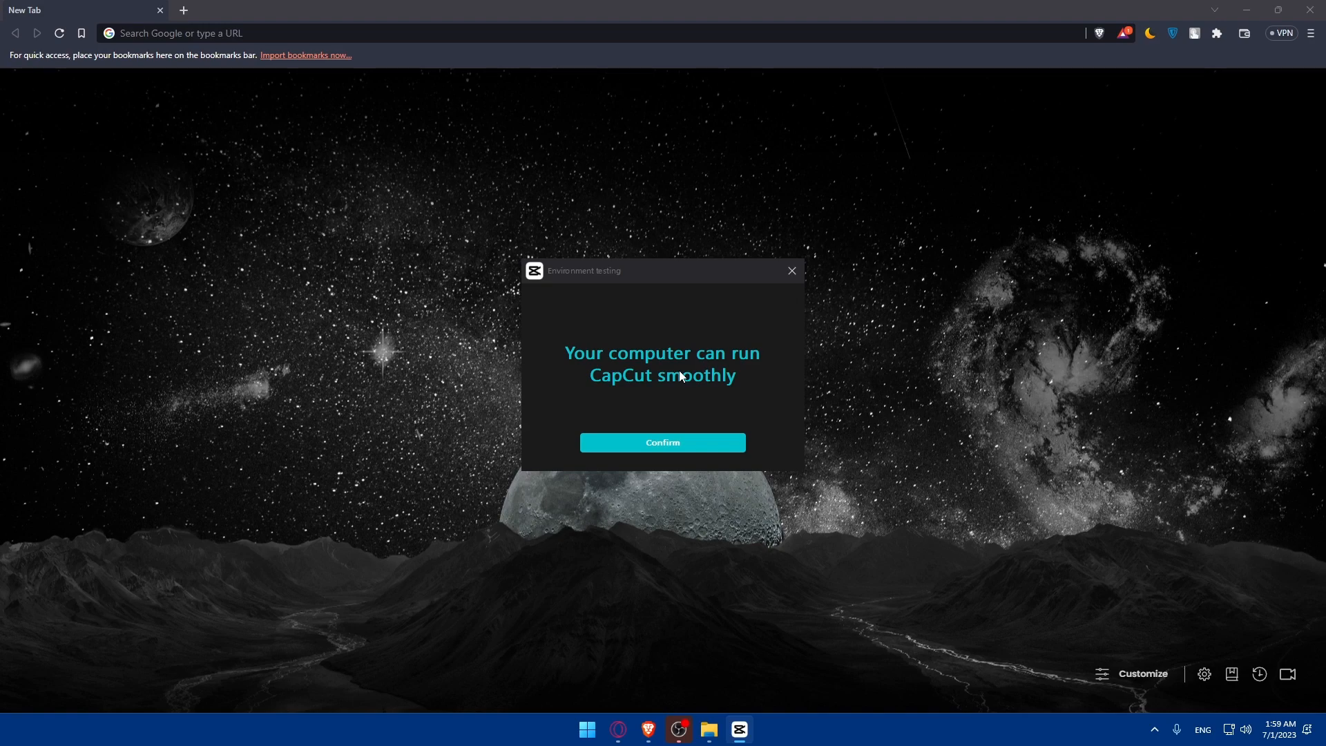
{"action": "left_click", "coordinate": [676, 445]}
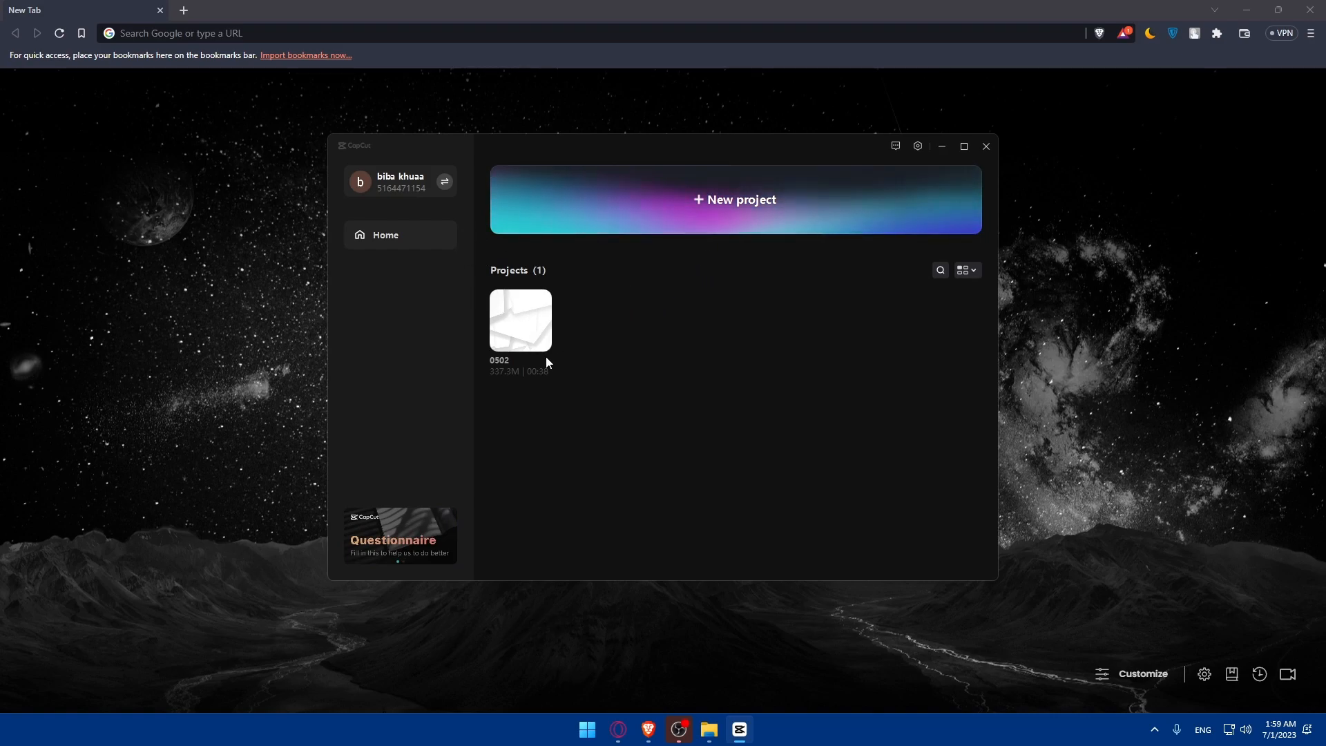
{"action": "mouse_move", "coordinate": [538, 349]}
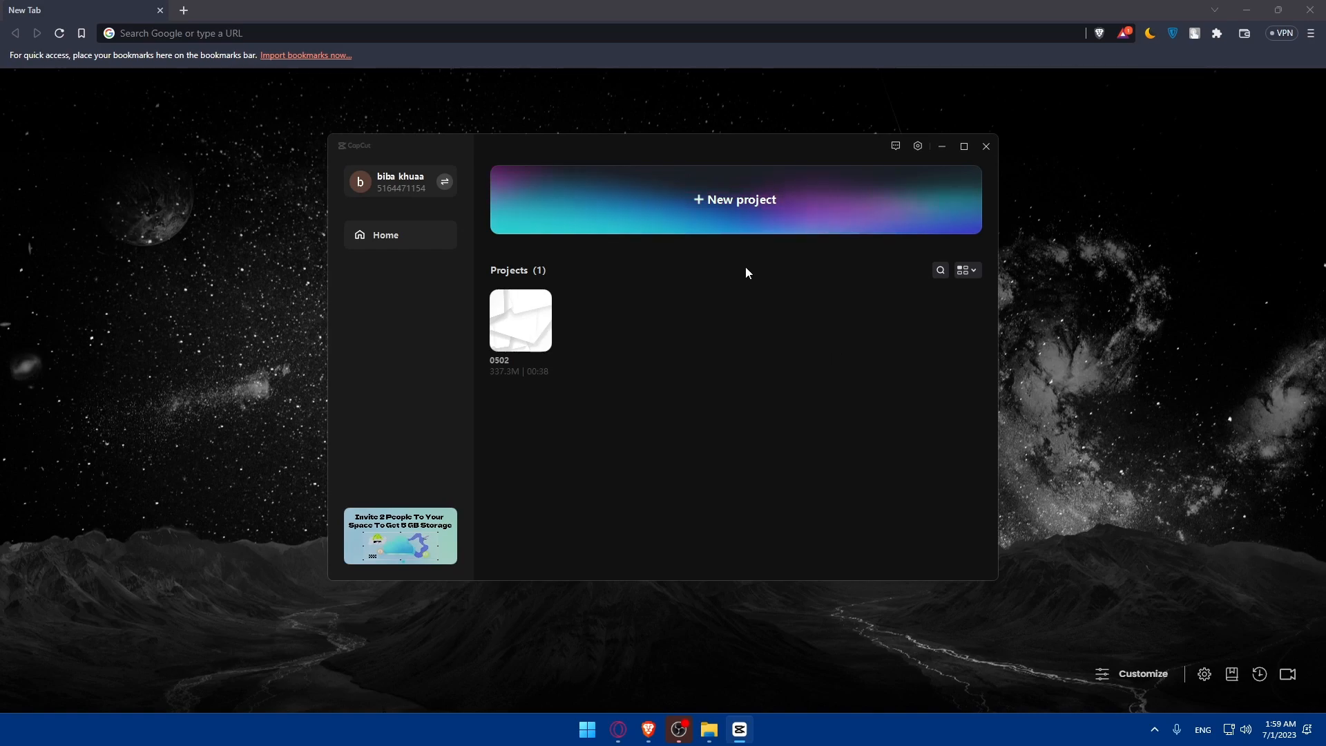
{"action": "left_click", "coordinate": [736, 193]}
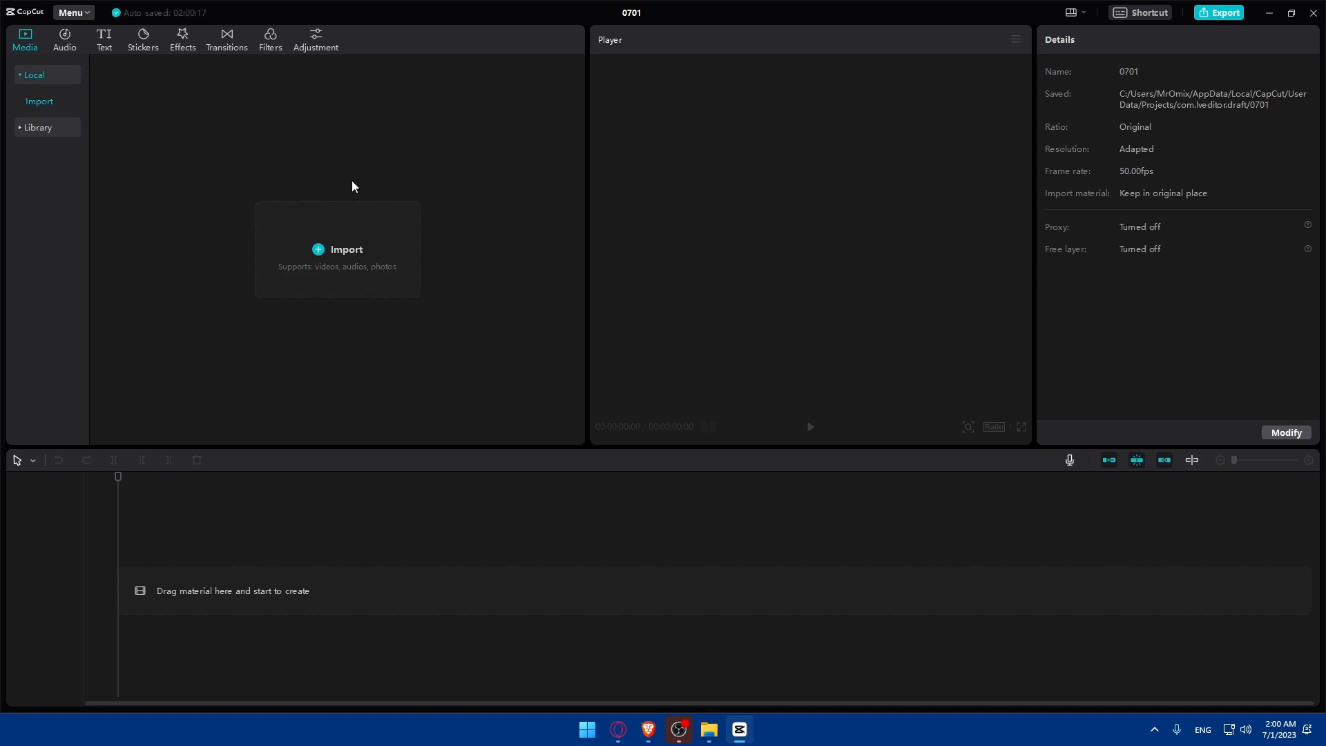
Import NF - MOTTO.mp3 from the Downloads folder and place it at the start of the timeline
{"action": "left_click", "coordinate": [274, 219]}
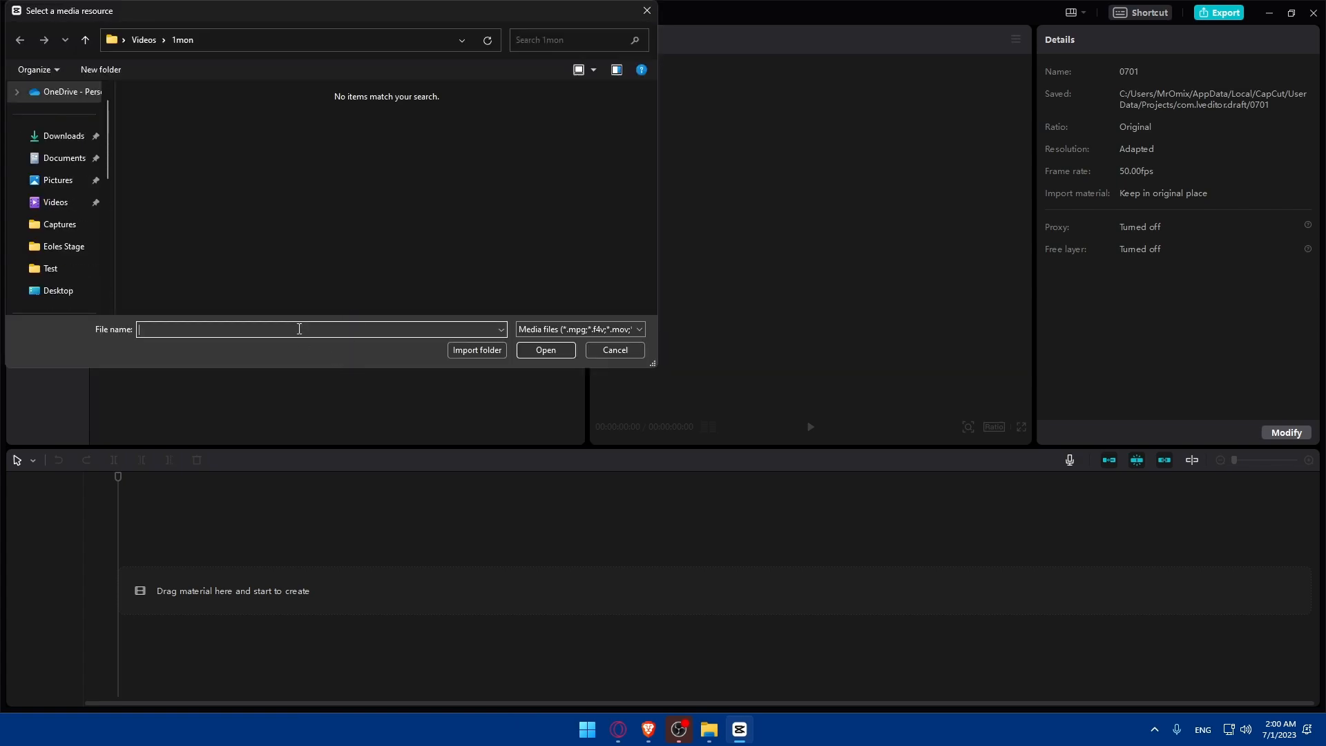
{"action": "scroll", "coordinate": [104, 173], "scroll_direction": "down", "scroll_amount": 2}
{"action": "scroll", "coordinate": [75, 162], "scroll_direction": "up", "scroll_amount": 2}
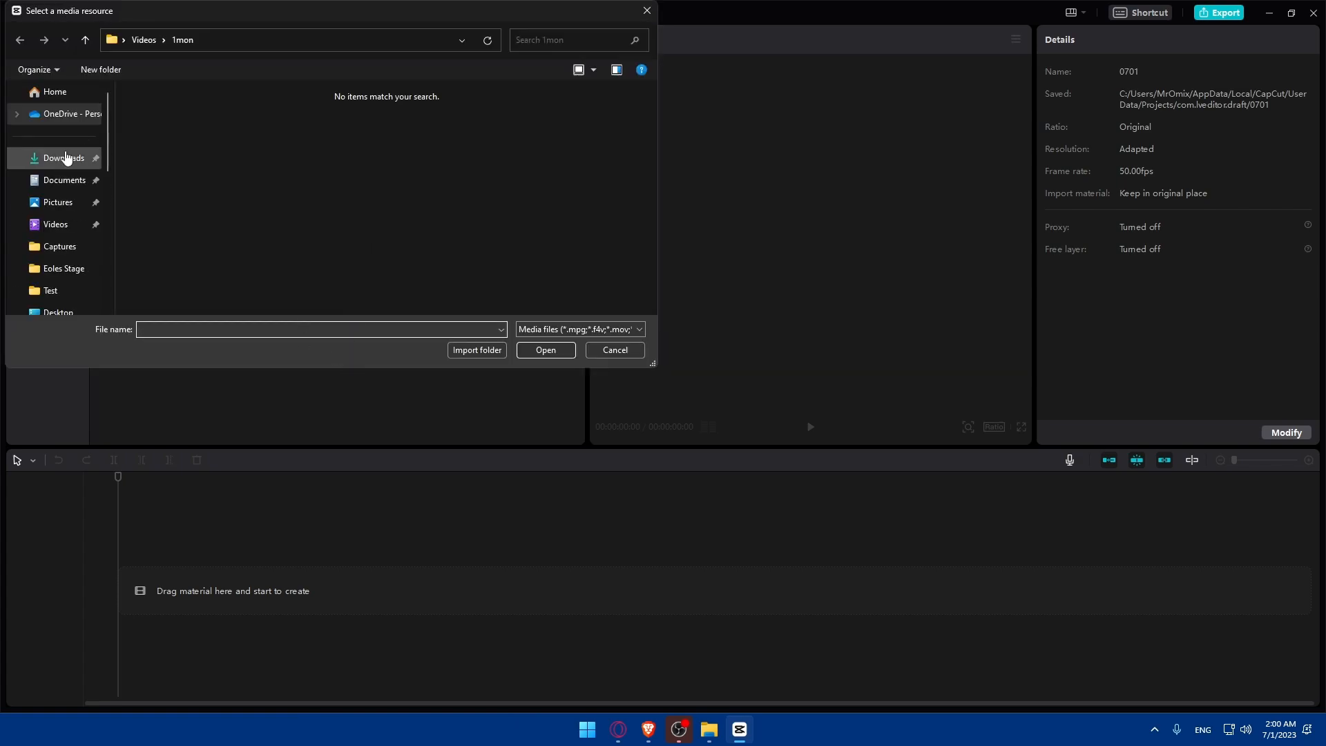
{"action": "left_click", "coordinate": [66, 158]}
{"action": "scroll", "coordinate": [62, 200], "scroll_direction": "down", "scroll_amount": 3}
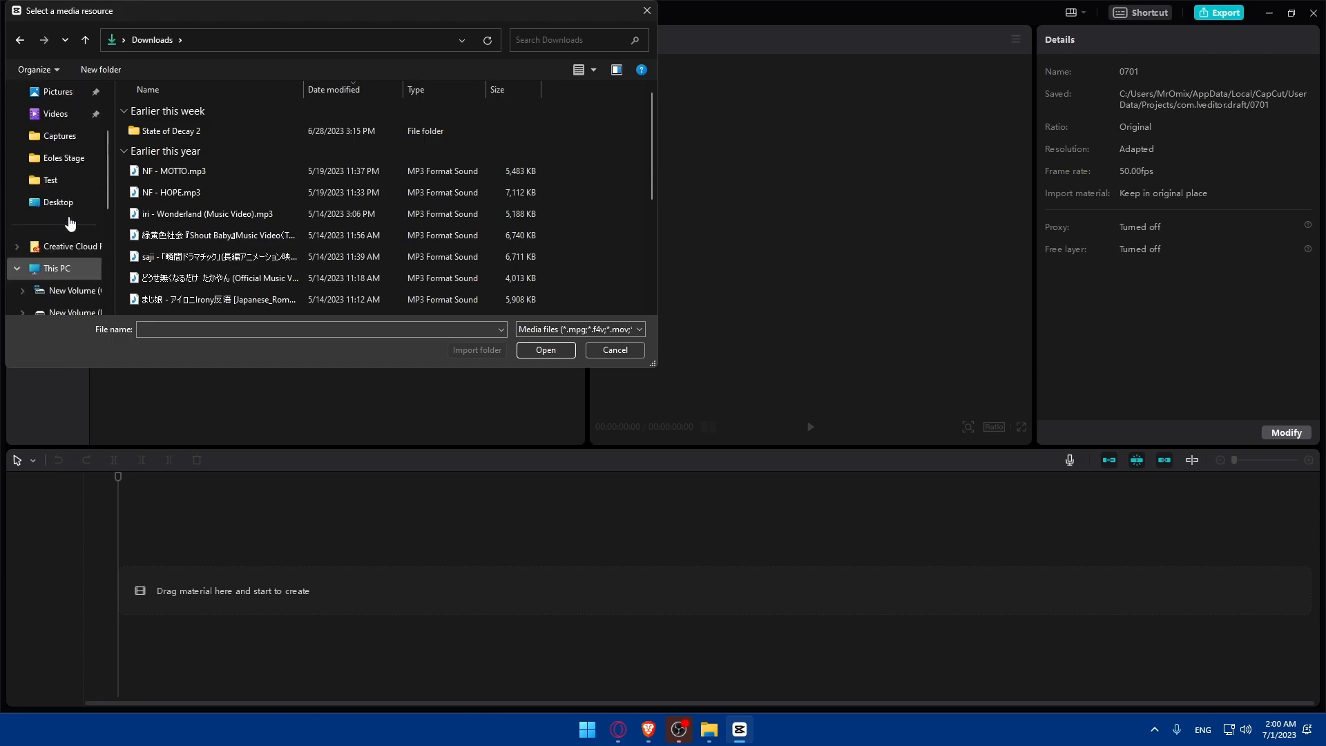
{"action": "scroll", "coordinate": [69, 219], "scroll_direction": "up", "scroll_amount": 3}
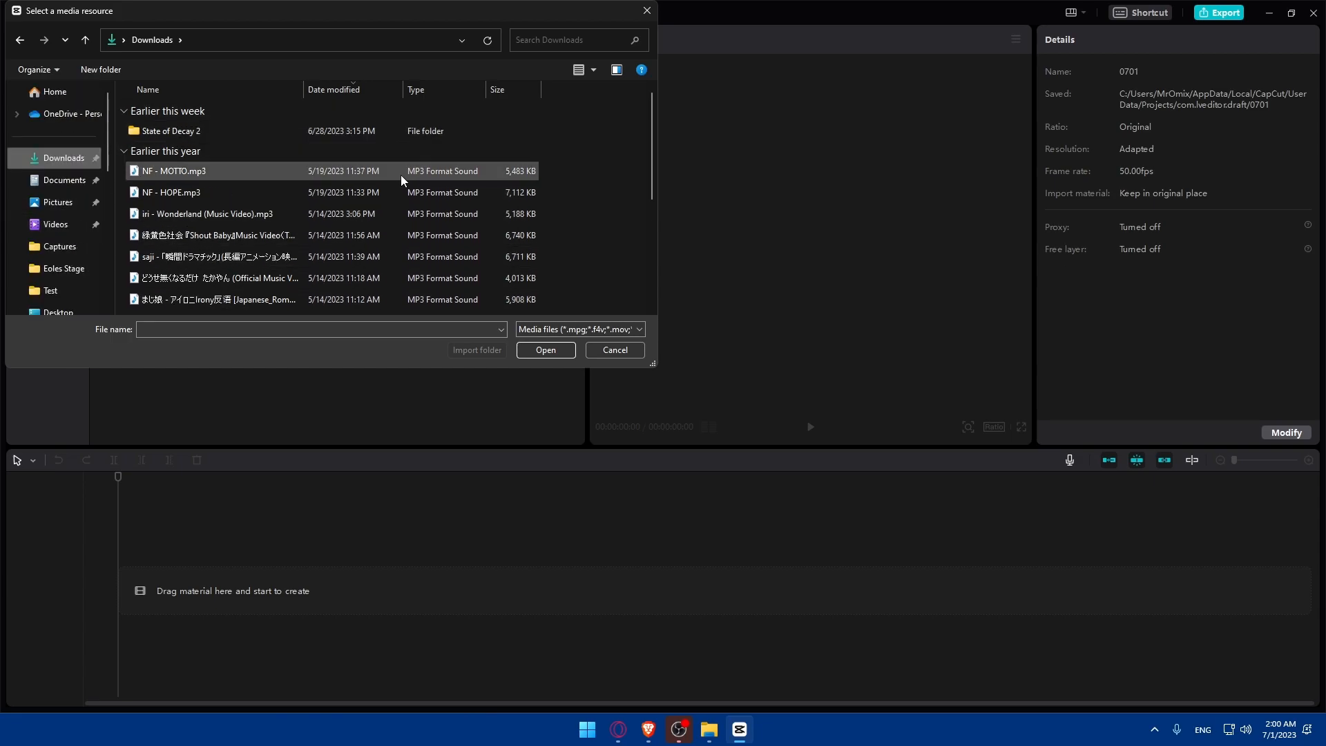
{"action": "mouse_move", "coordinate": [288, 192]}
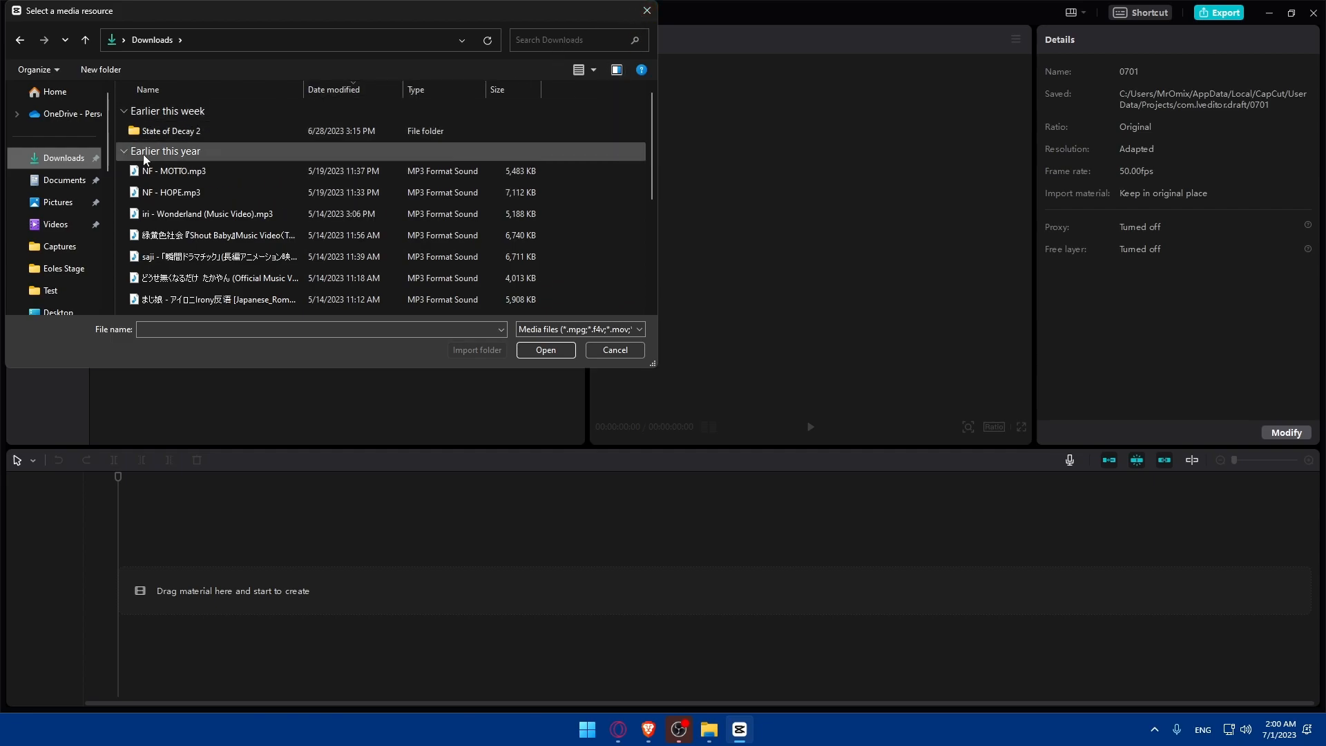
{"action": "left_click", "coordinate": [215, 172]}
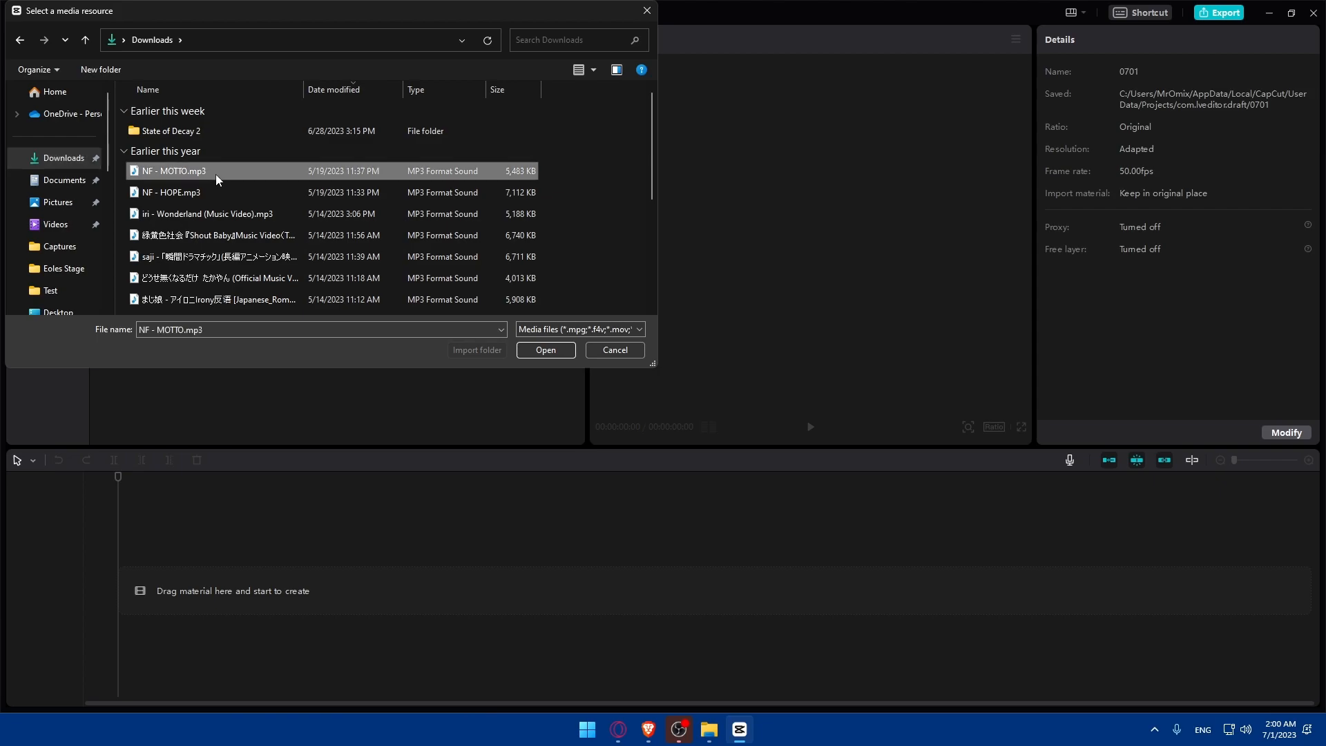
{"action": "left_click", "coordinate": [545, 350]}
{"action": "left_click_drag", "start_coordinate": [138, 137], "coordinate": [155, 613]}
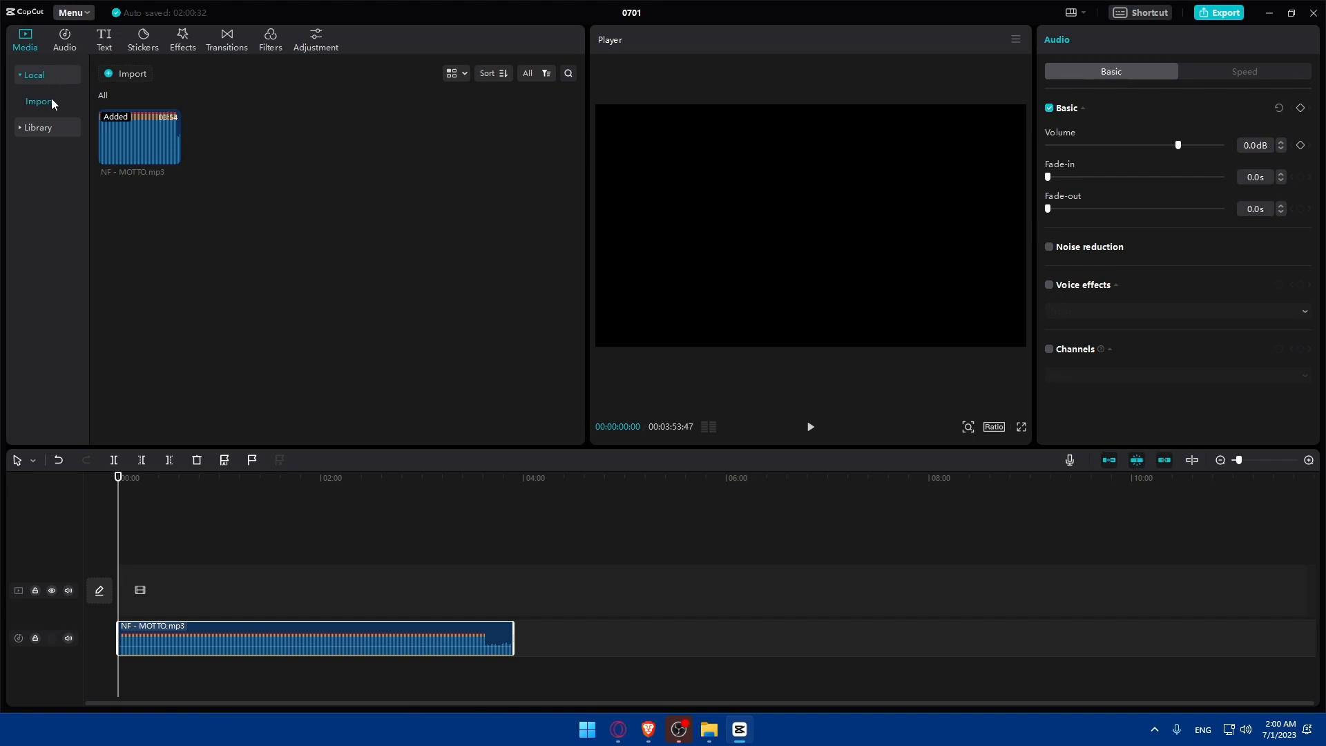
Add the pink heart tunnel animation from the stock library to the start of the main video track
{"action": "left_click", "coordinate": [40, 128]}
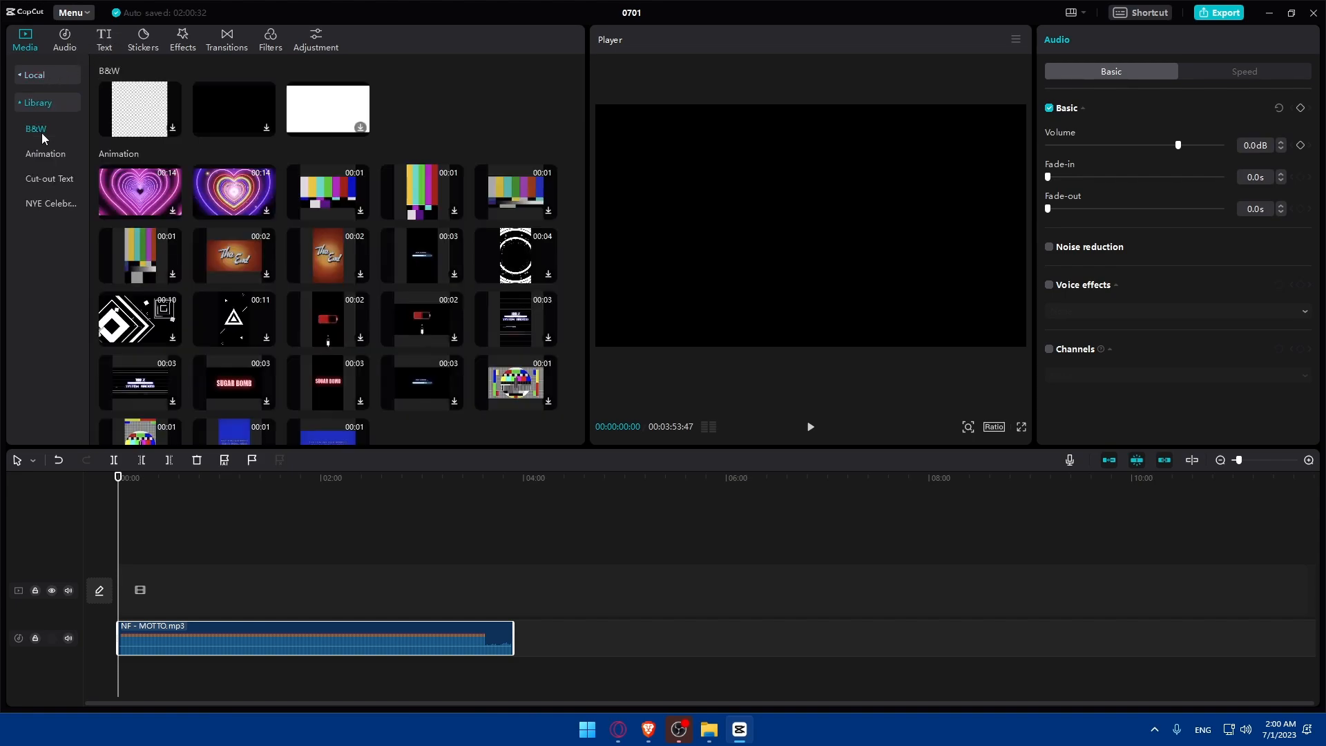
{"action": "left_click_drag", "start_coordinate": [123, 199], "coordinate": [187, 585]}
{"action": "left_click", "coordinate": [171, 207]}
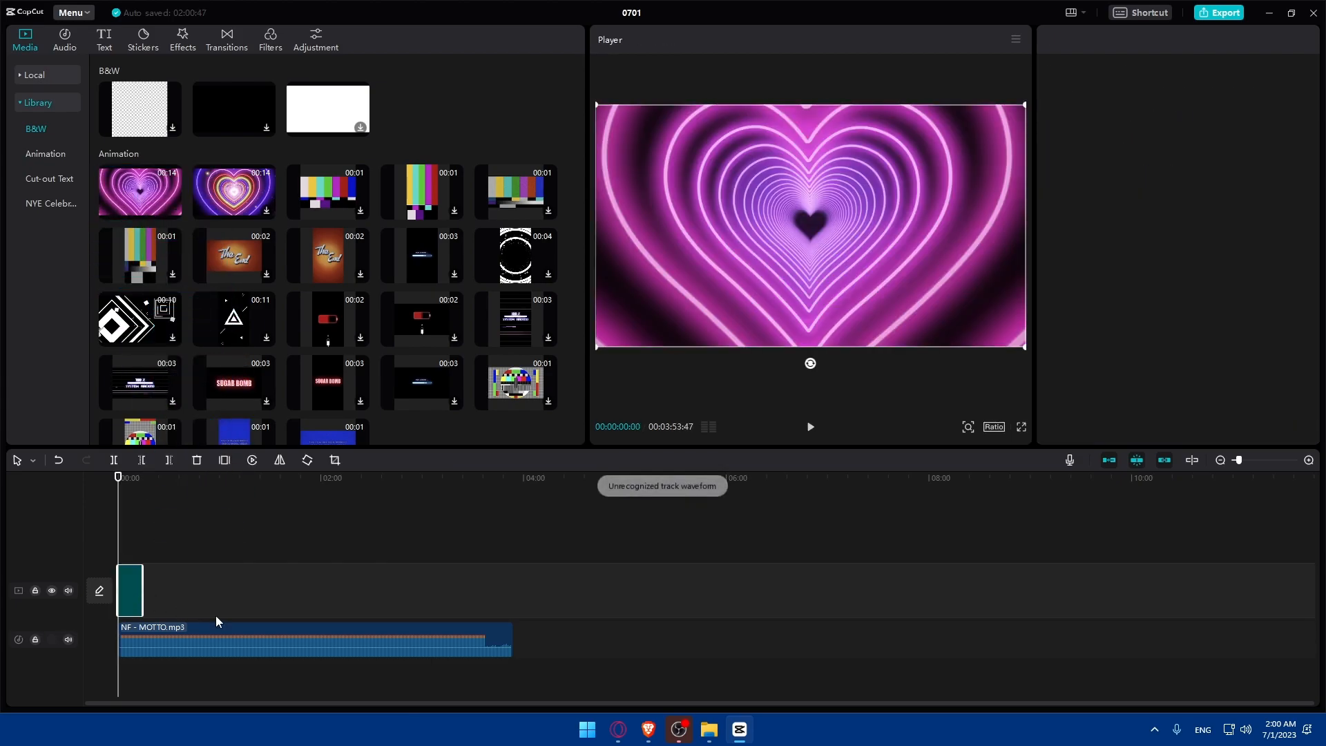
Lower the volume of the NF - MOTTO.mp3 clip to about -19.7 dB, previewing playback before and after
{"action": "left_click", "coordinate": [420, 642]}
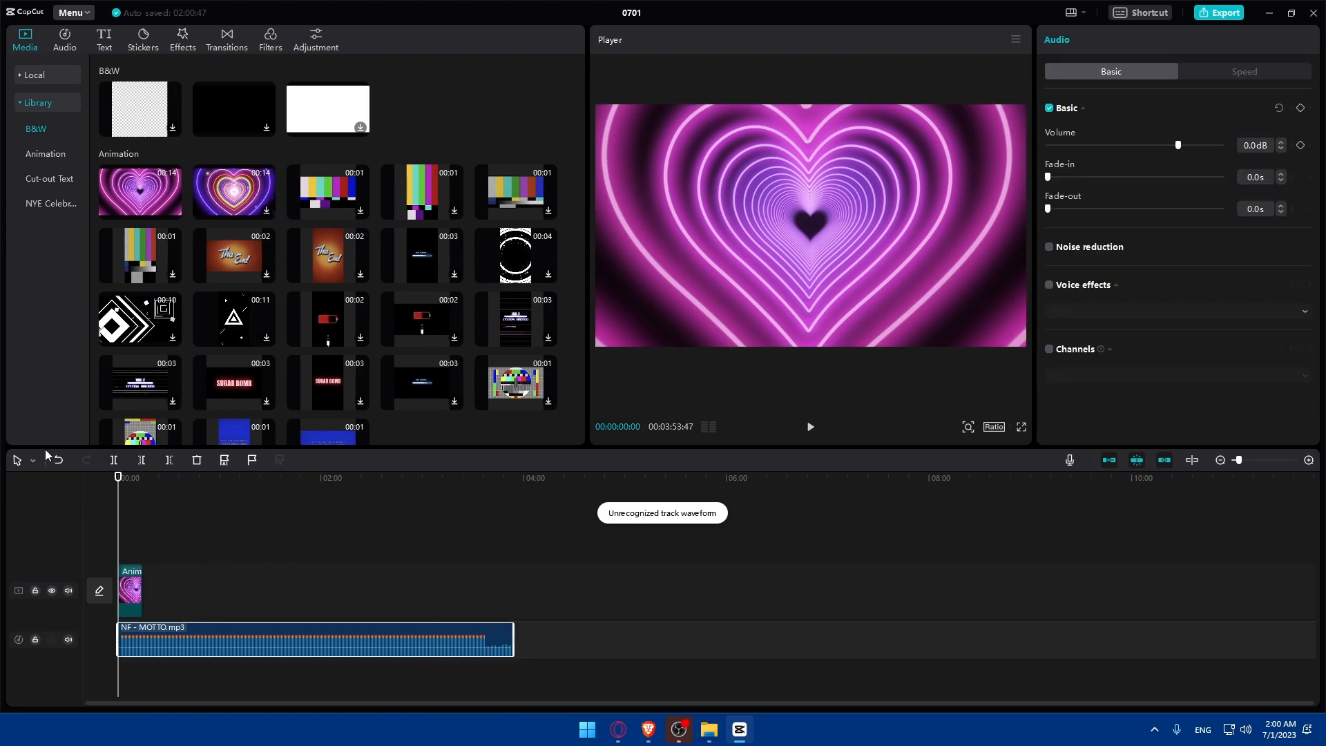
{"action": "left_click", "coordinate": [810, 426]}
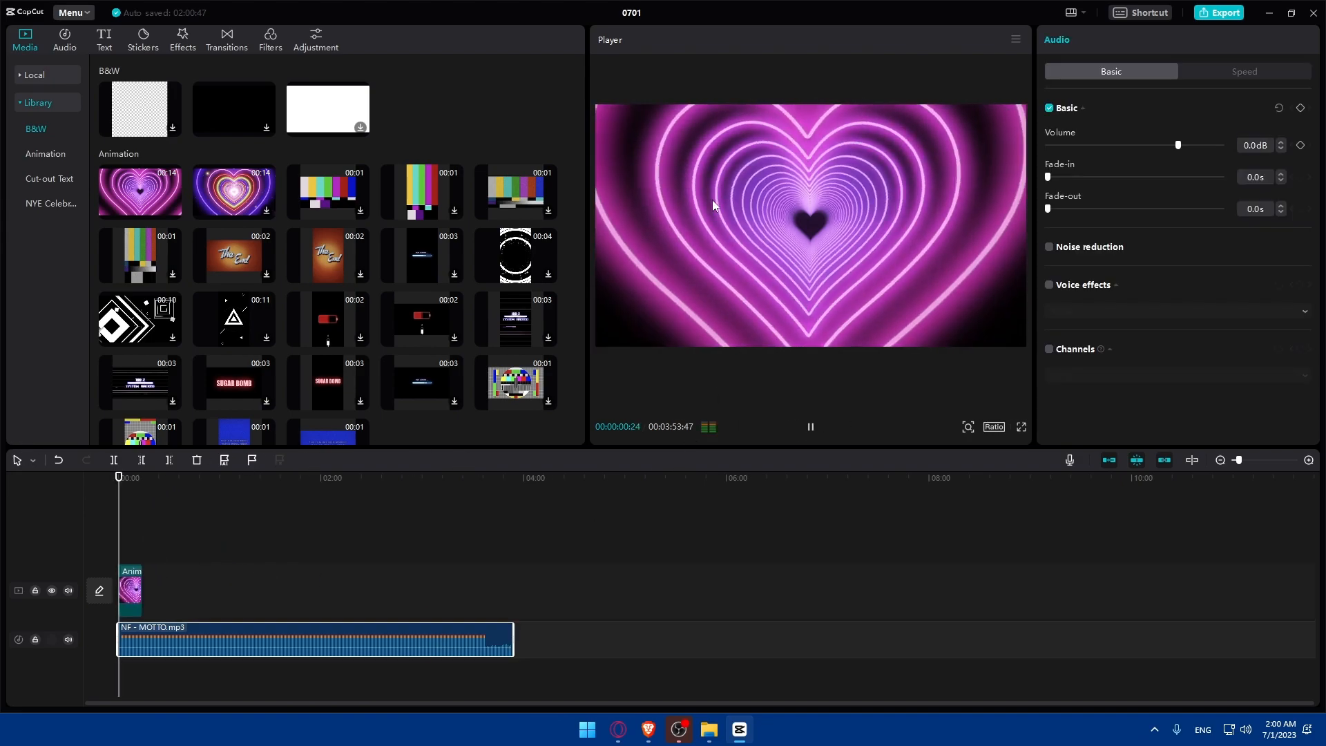
{"action": "left_click", "coordinate": [811, 427]}
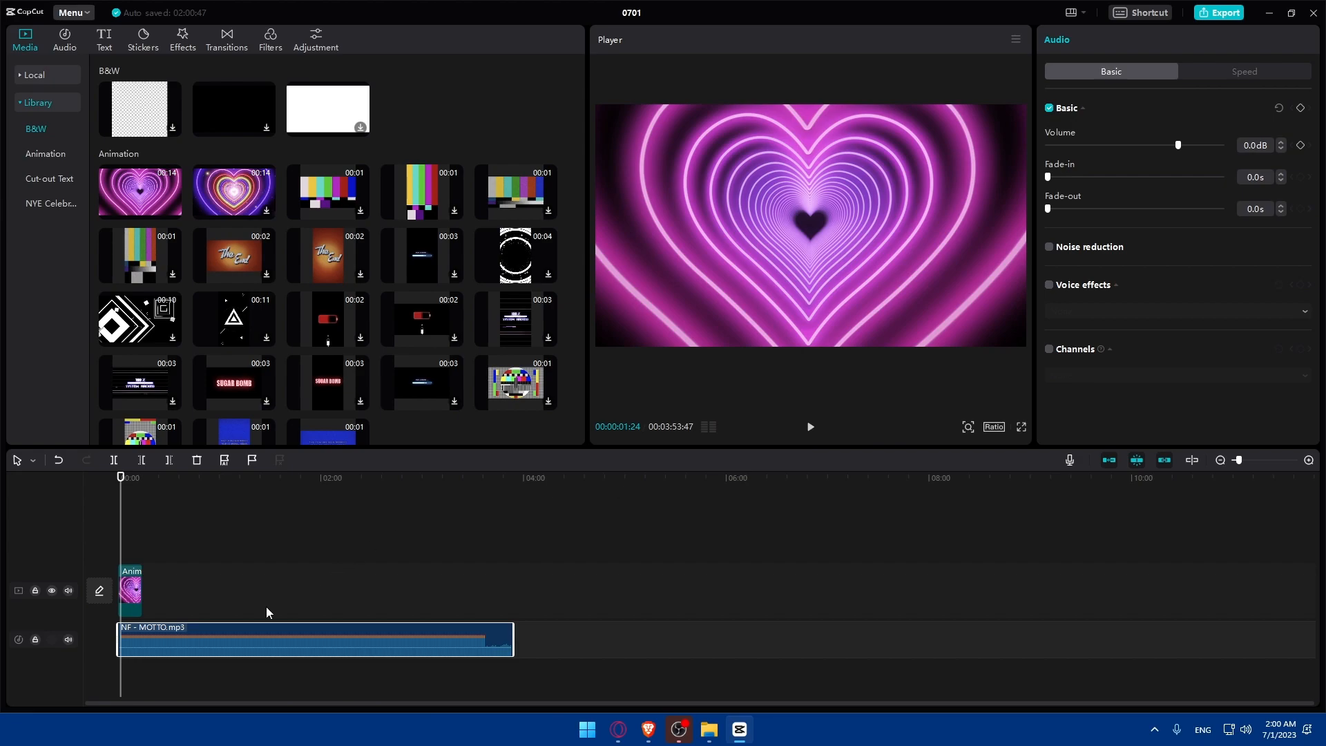
{"action": "mouse_move", "coordinate": [233, 646]}
{"action": "left_mouse_down"}
{"action": "mouse_move", "coordinate": [234, 660]}
{"action": "mouse_move", "coordinate": [224, 653]}
{"action": "left_mouse_up"}
{"action": "left_click", "coordinate": [810, 426]}
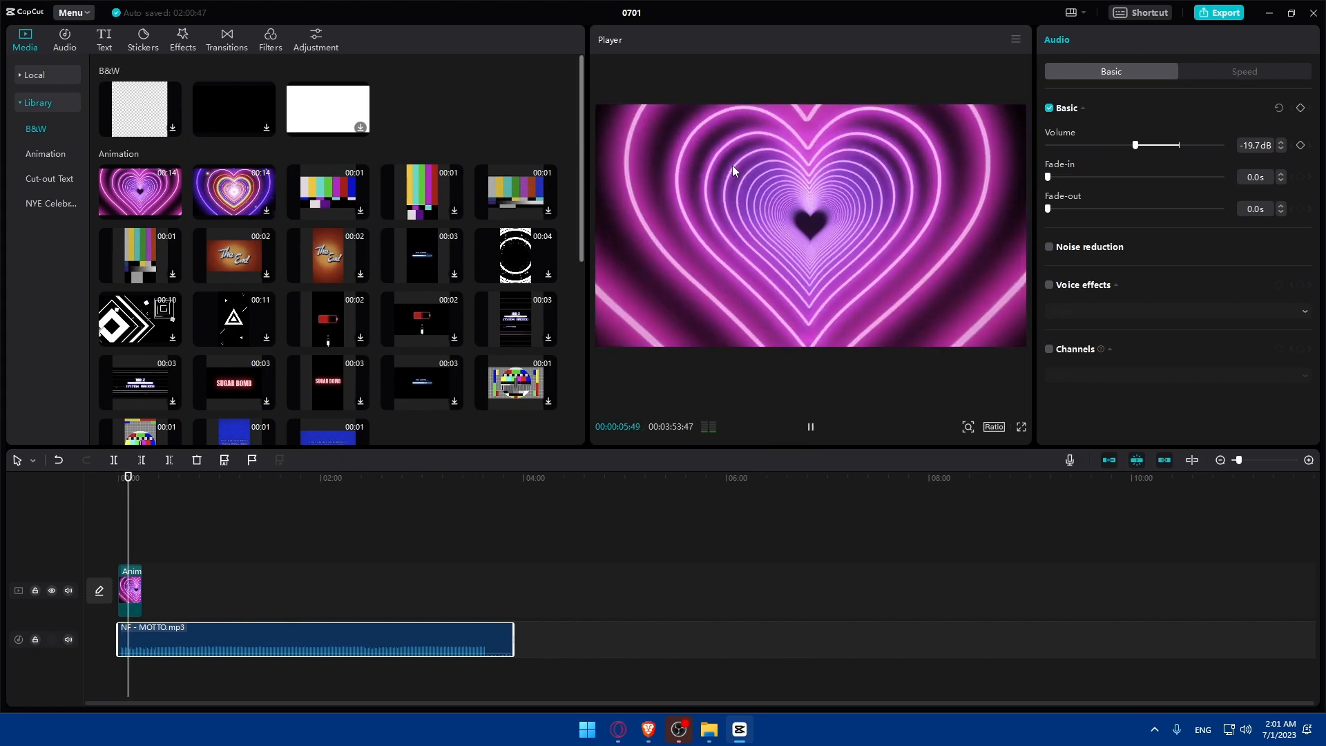
{"action": "left_click", "coordinate": [808, 427]}
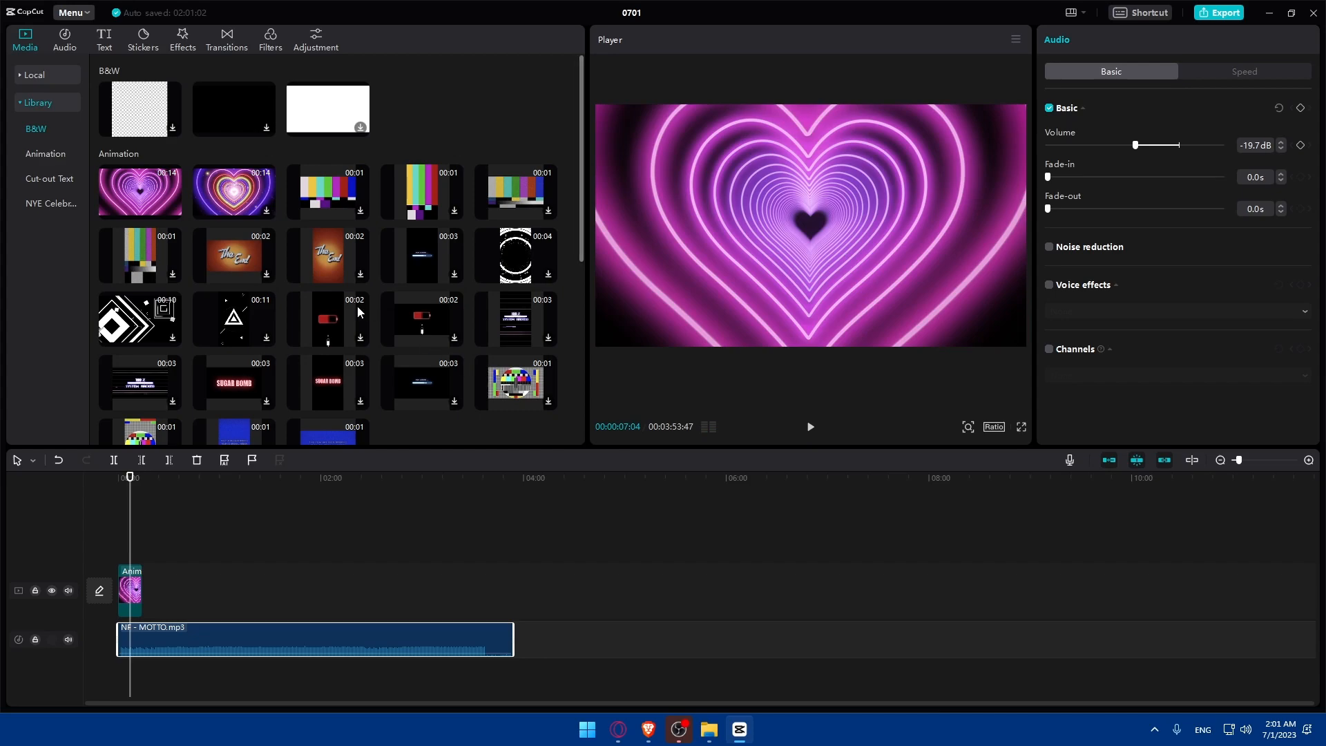
Examine the songs offered in the built-in music library
{"action": "left_click", "coordinate": [64, 40]}
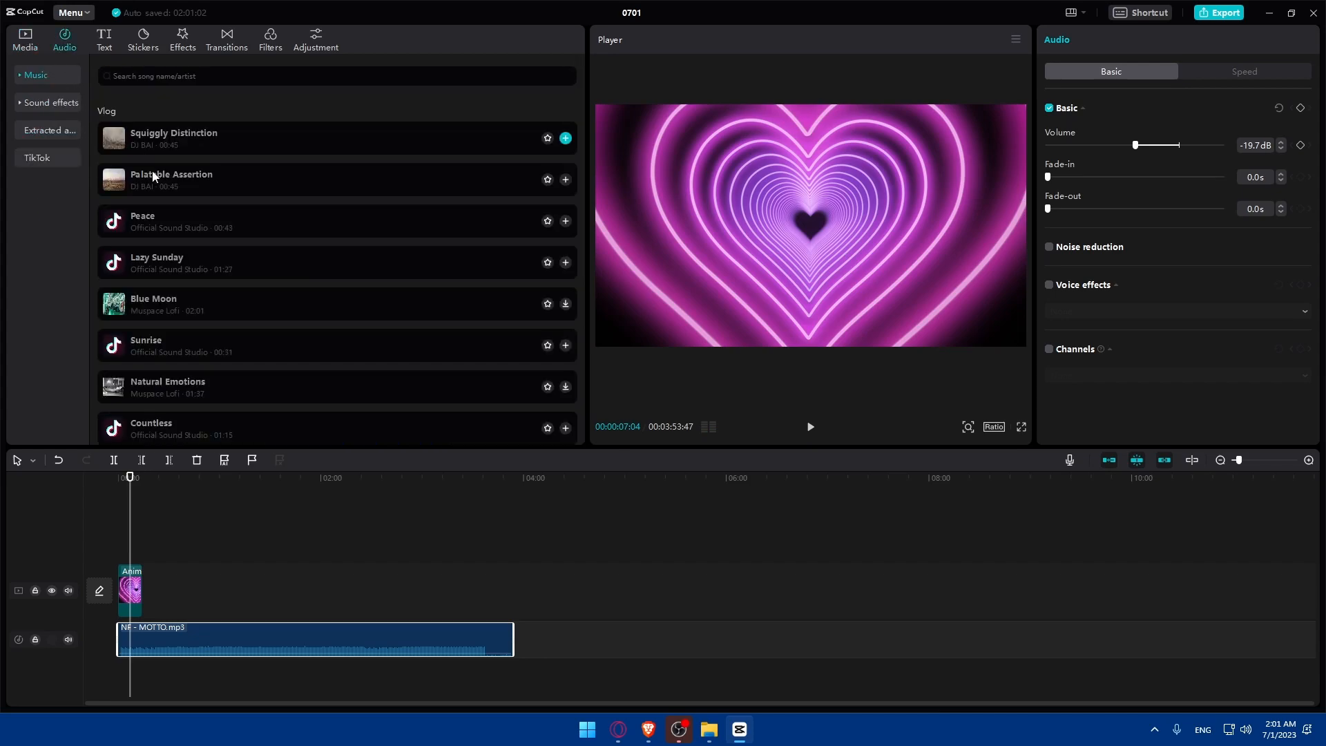
{"action": "scroll", "coordinate": [278, 245], "scroll_direction": "down", "scroll_amount": 10}
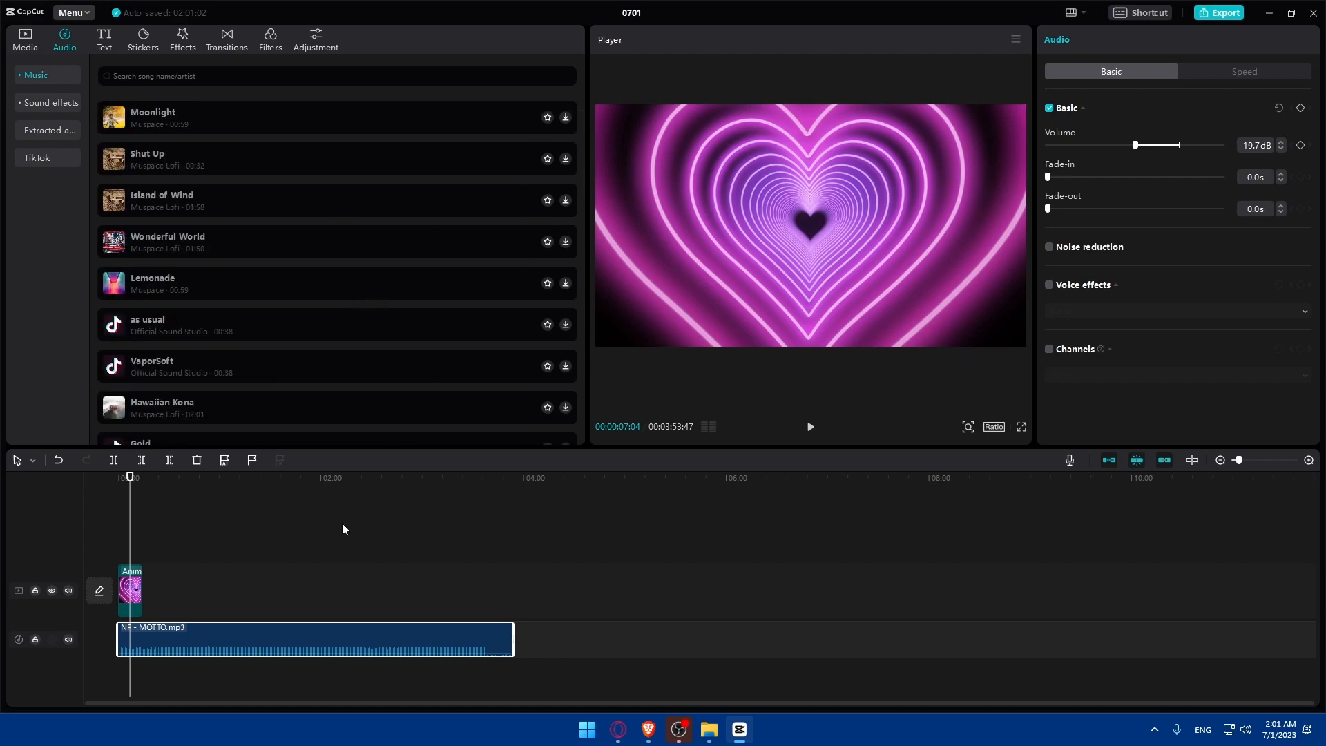
{"action": "scroll", "coordinate": [235, 315], "scroll_direction": "up", "scroll_amount": 10}
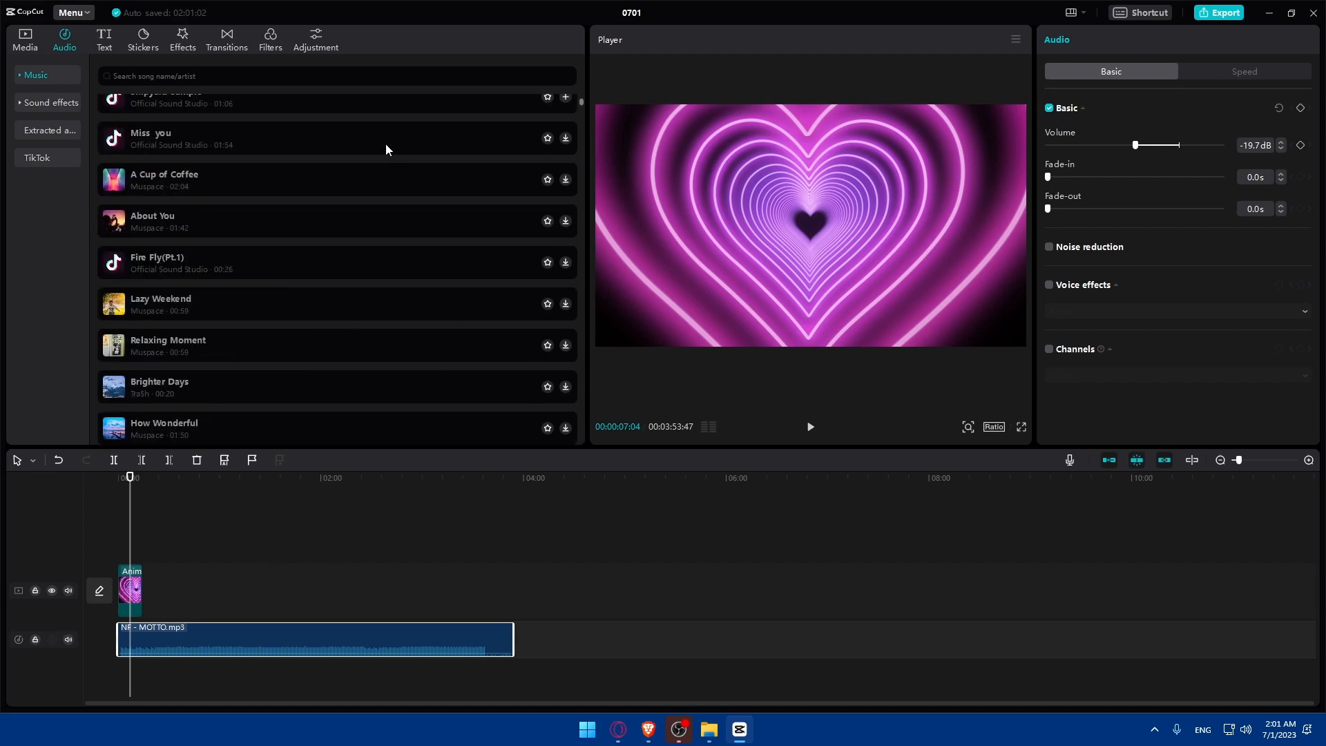
Add a default text clip on its own track above the animation at about 45 seconds and inspect it on the timeline
{"action": "left_click", "coordinate": [105, 42]}
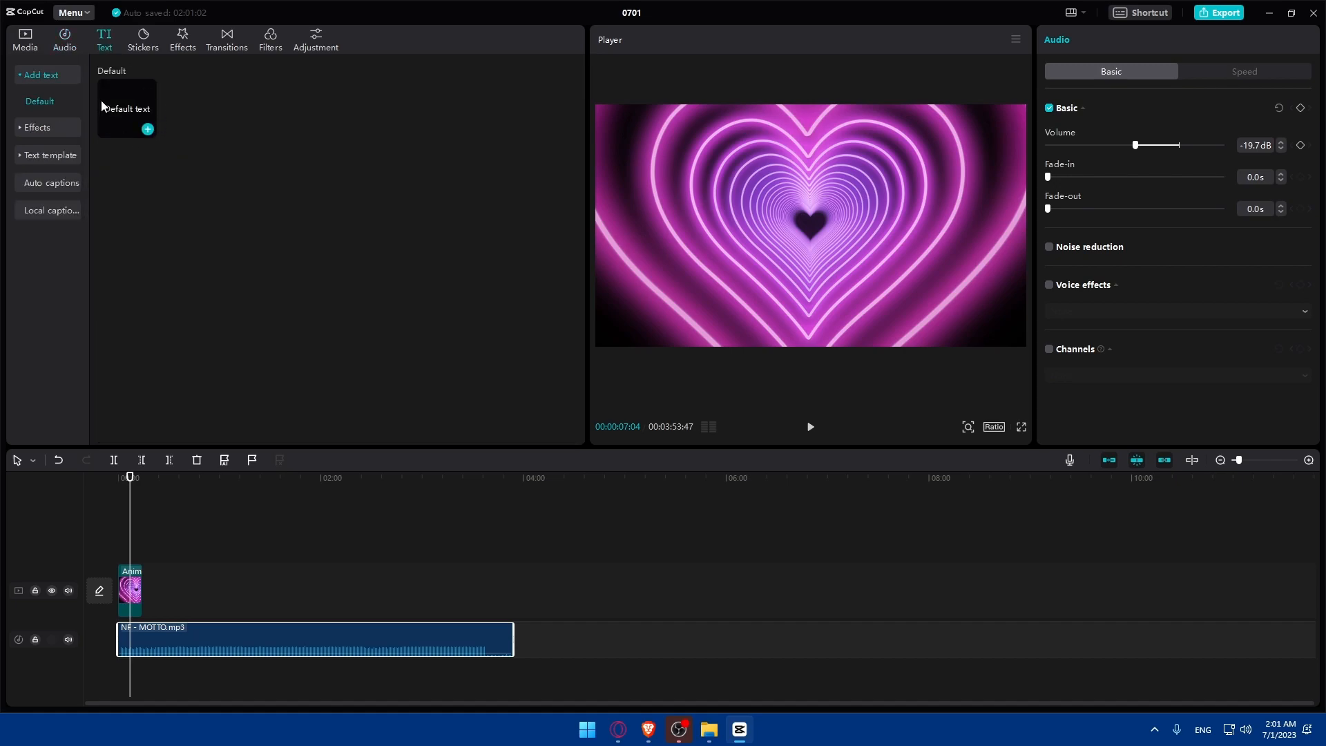
{"action": "left_click_drag", "start_coordinate": [127, 114], "coordinate": [198, 542]}
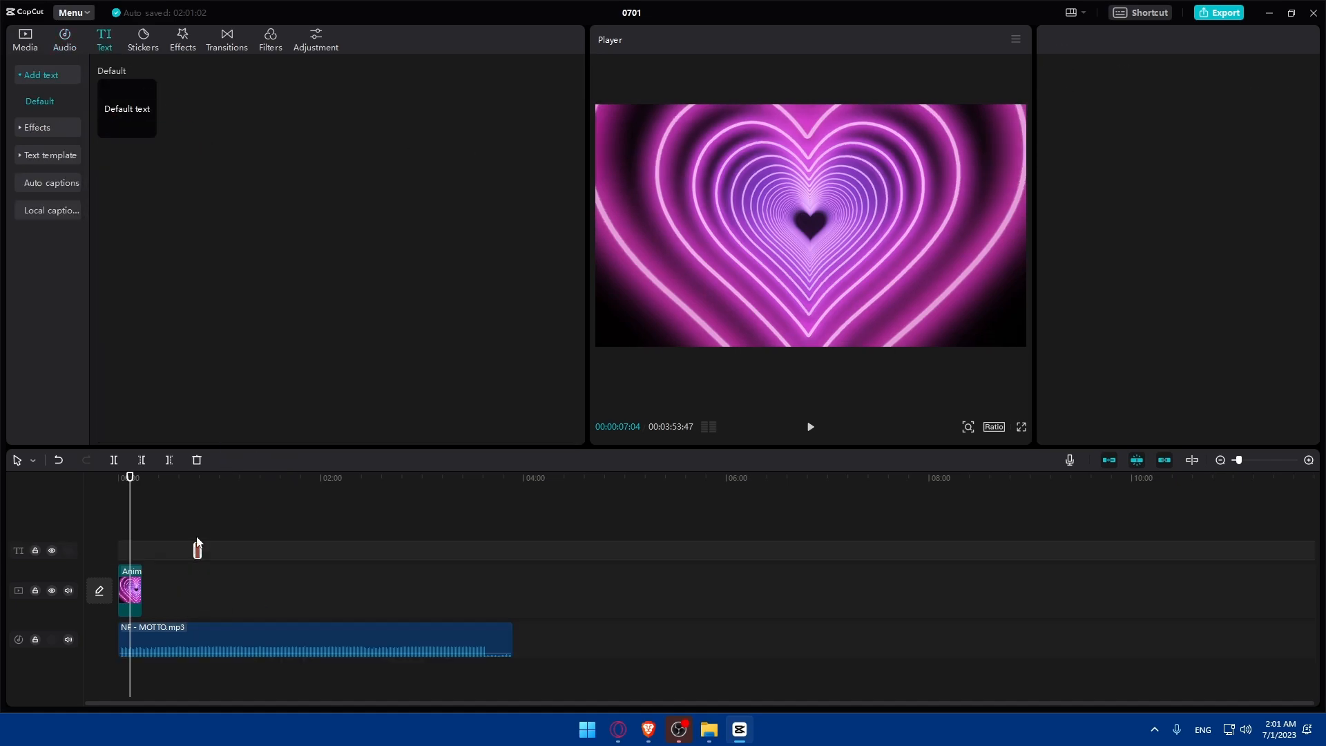
{"action": "left_click", "coordinate": [198, 508]}
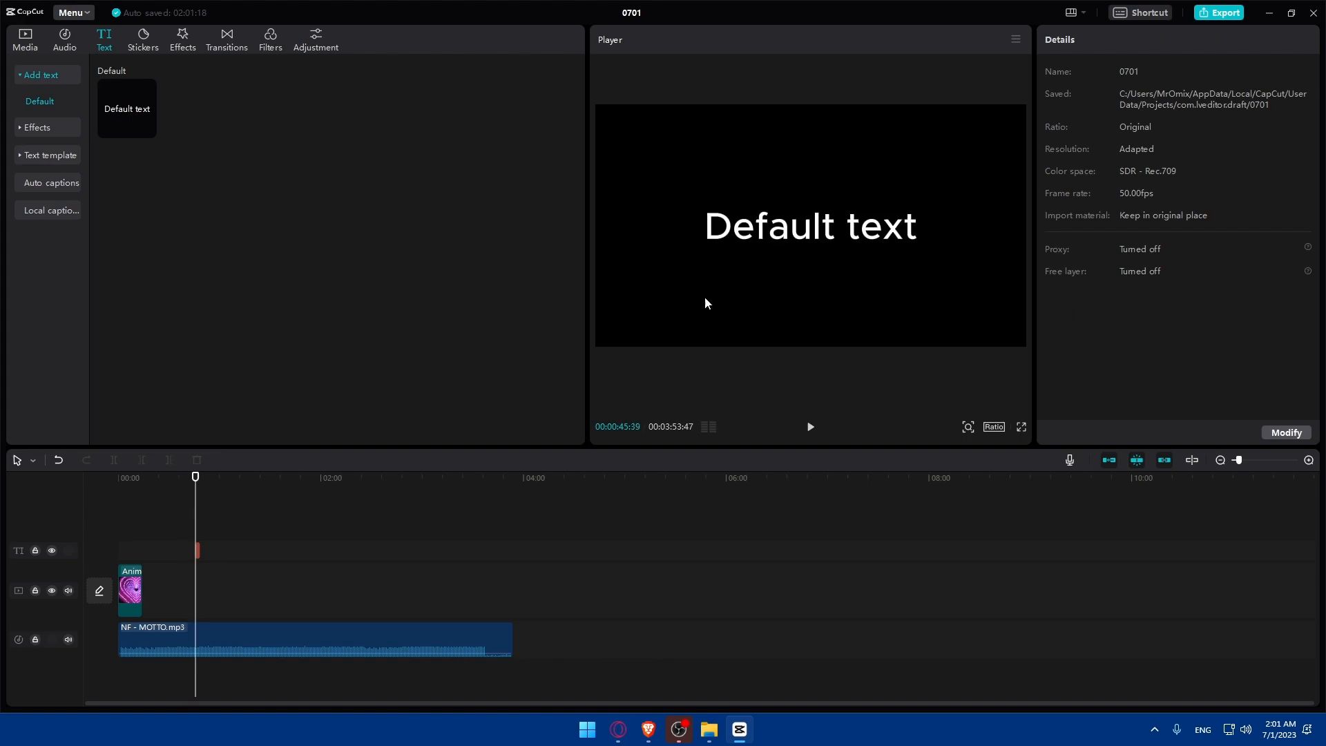
{"action": "left_click", "coordinate": [135, 583]}
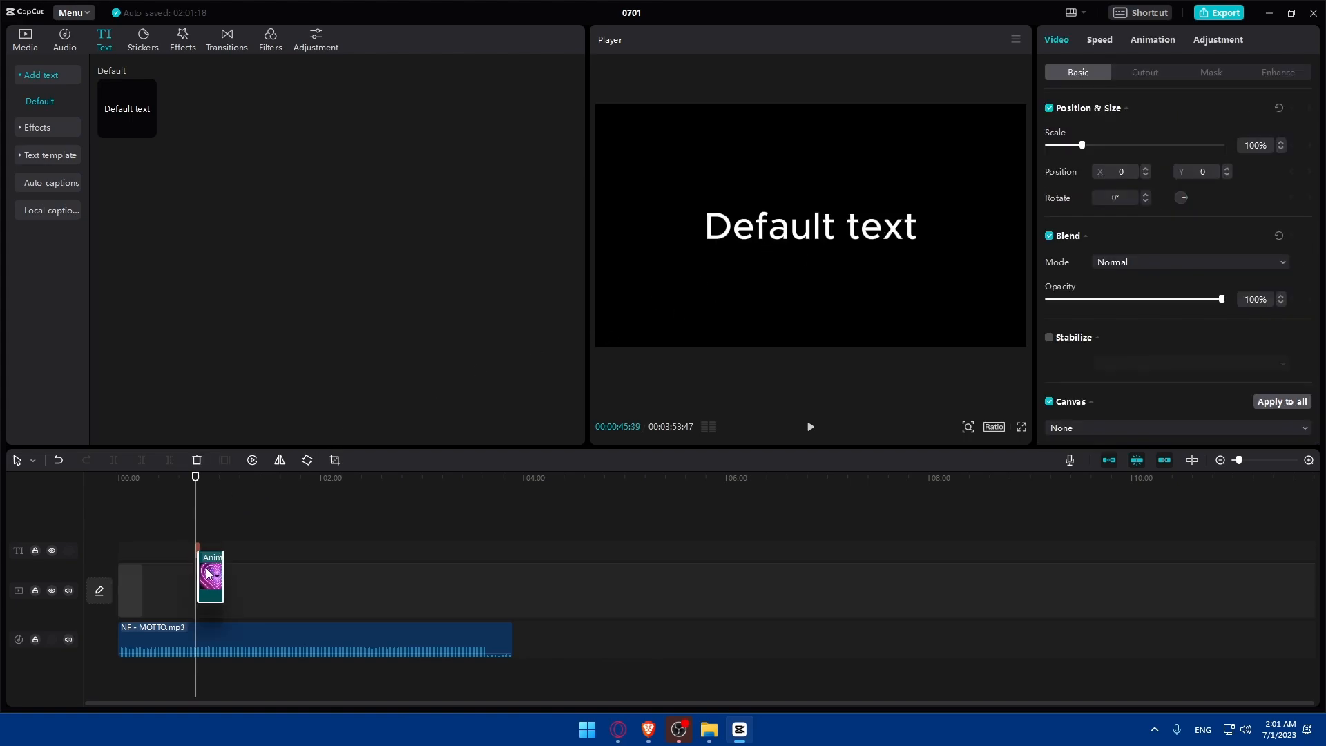
{"action": "left_click", "coordinate": [197, 550]}
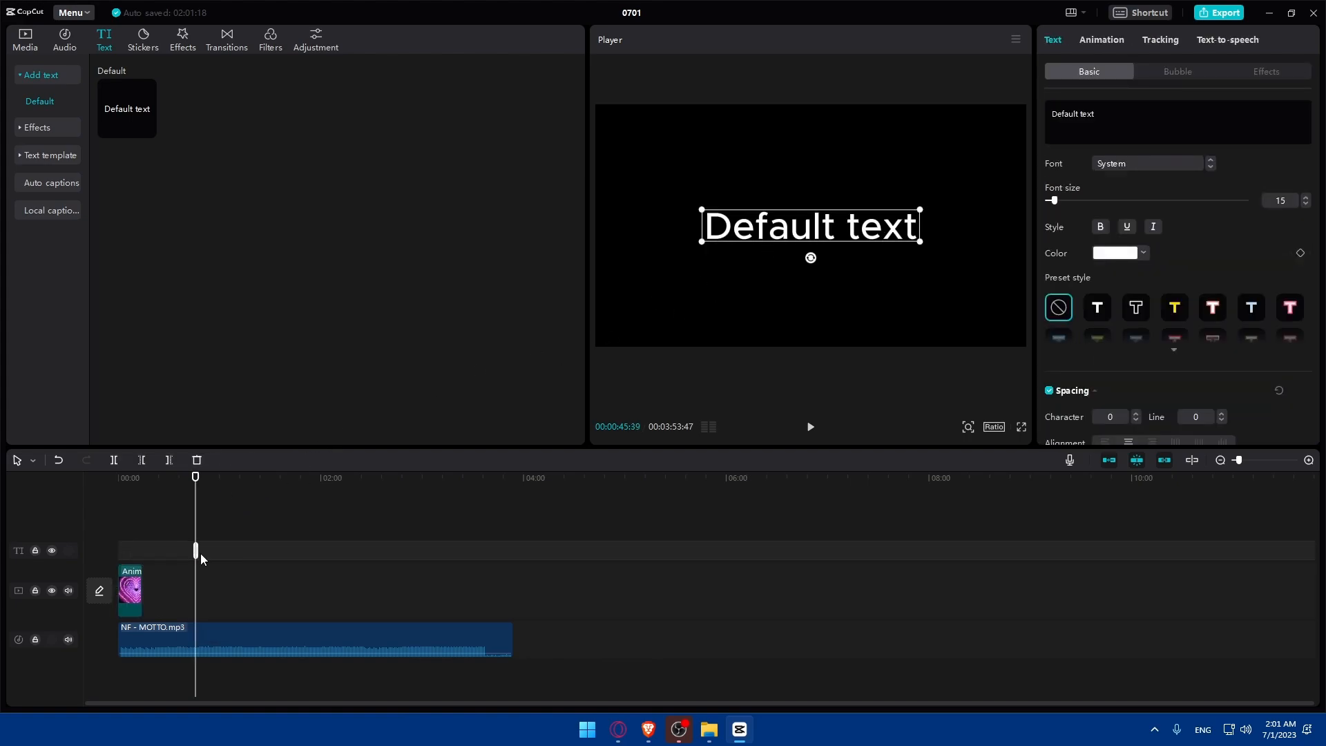
{"action": "left_click", "coordinate": [163, 531]}
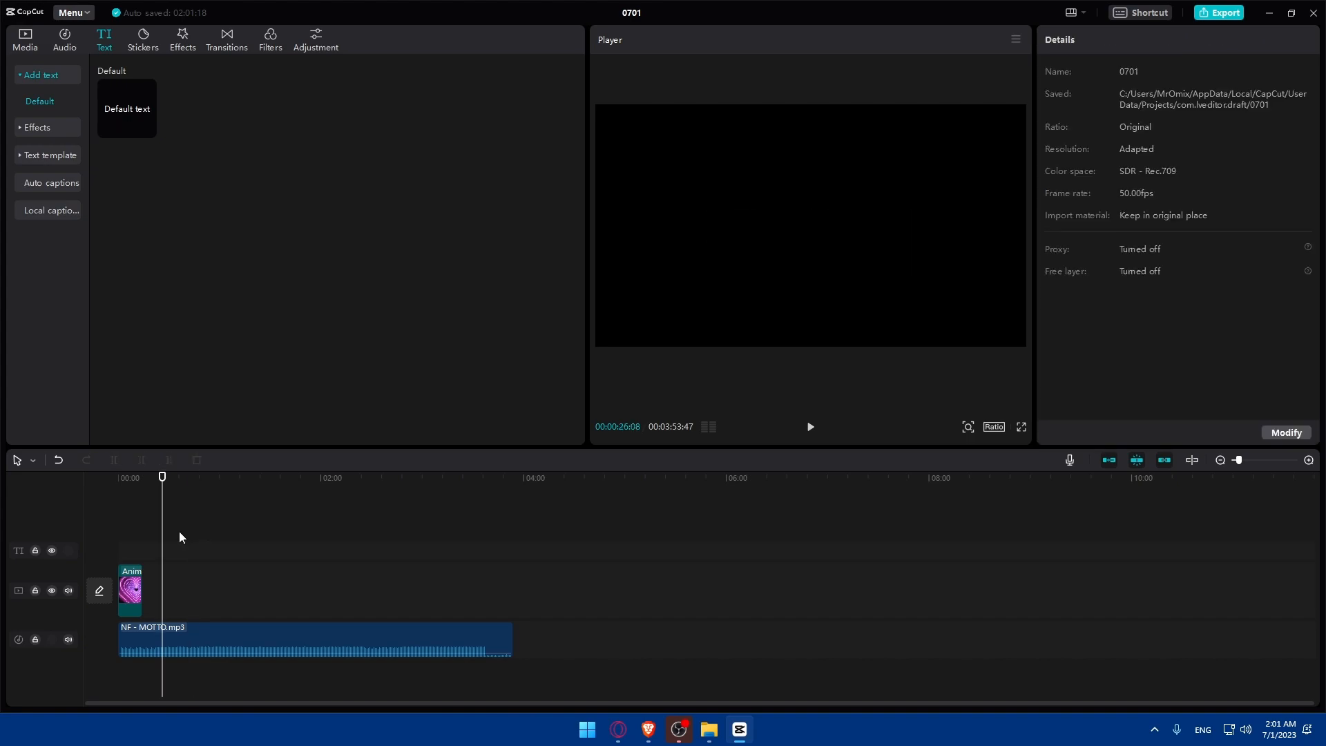
{"action": "left_click", "coordinate": [132, 523]}
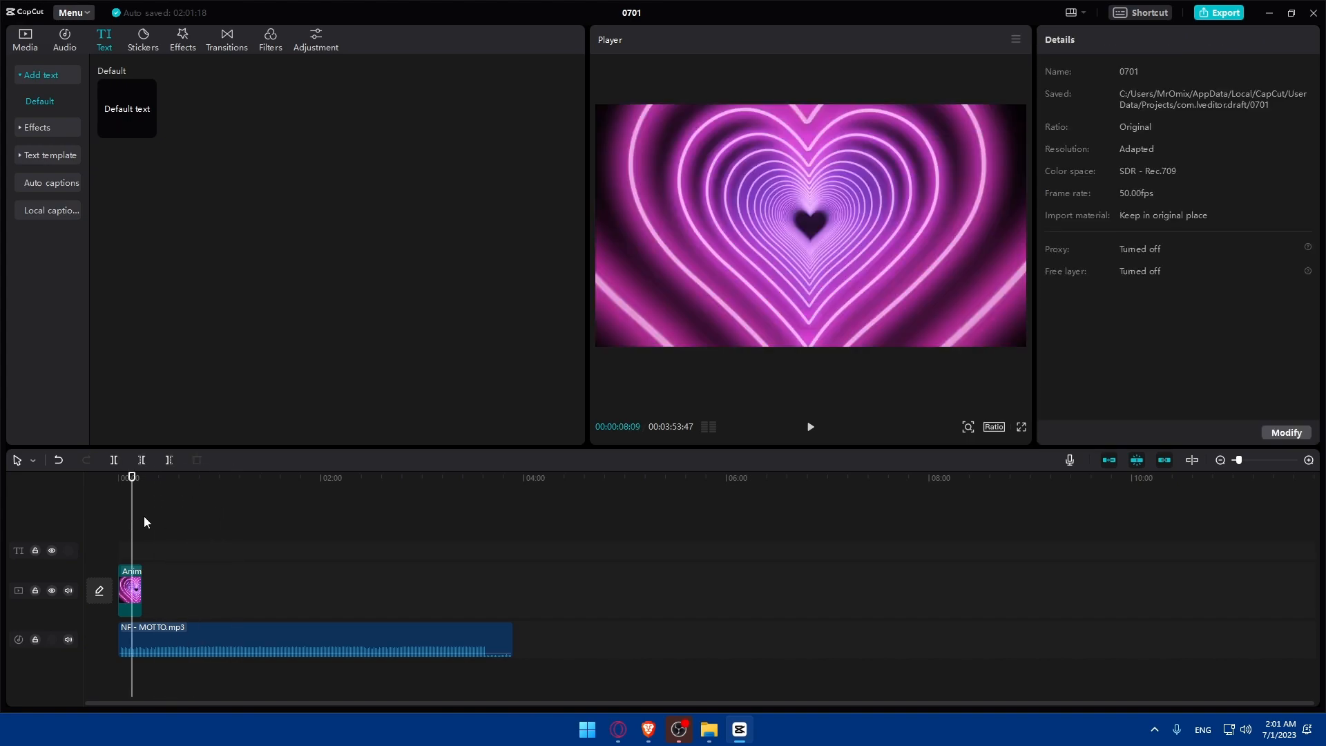
Examine the stock stickers, effects and transitions available for the project
{"action": "left_click", "coordinate": [144, 41]}
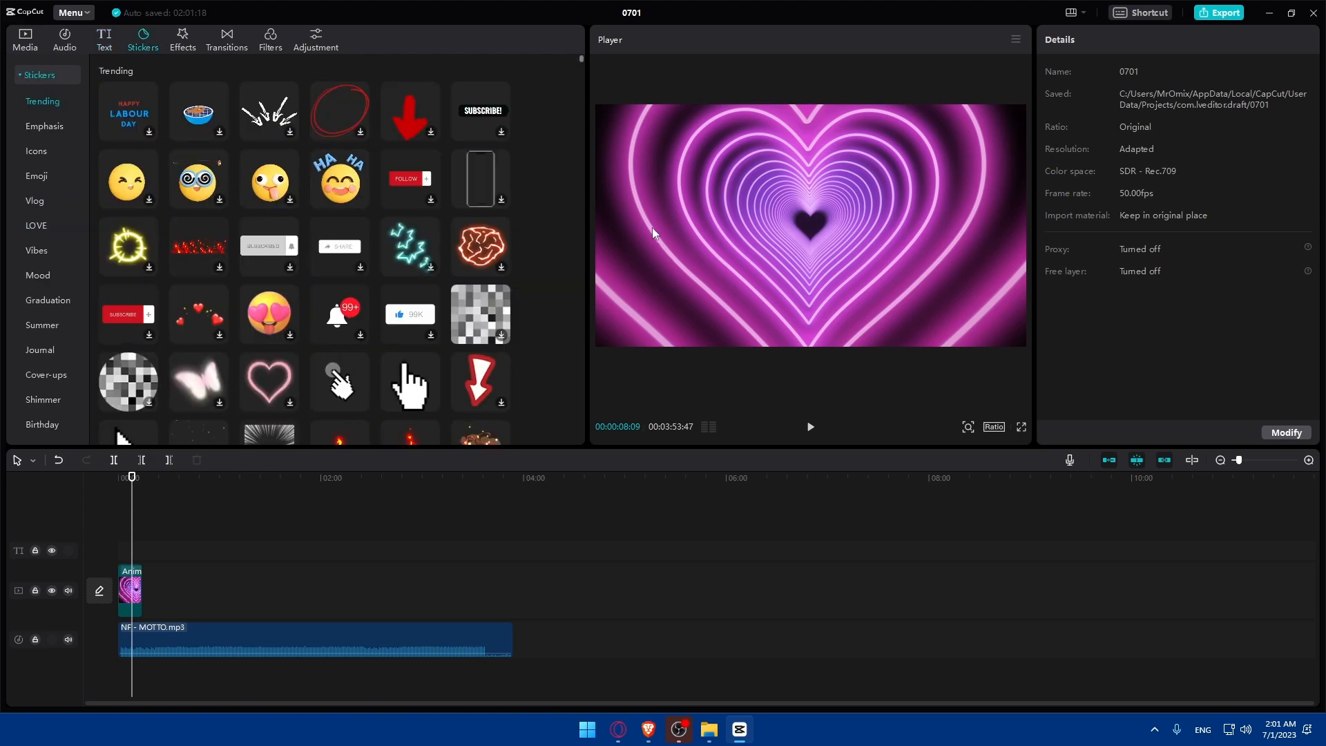
{"action": "scroll", "coordinate": [298, 178], "scroll_direction": "down", "scroll_amount": 5}
{"action": "scroll", "coordinate": [321, 163], "scroll_direction": "down", "scroll_amount": 15}
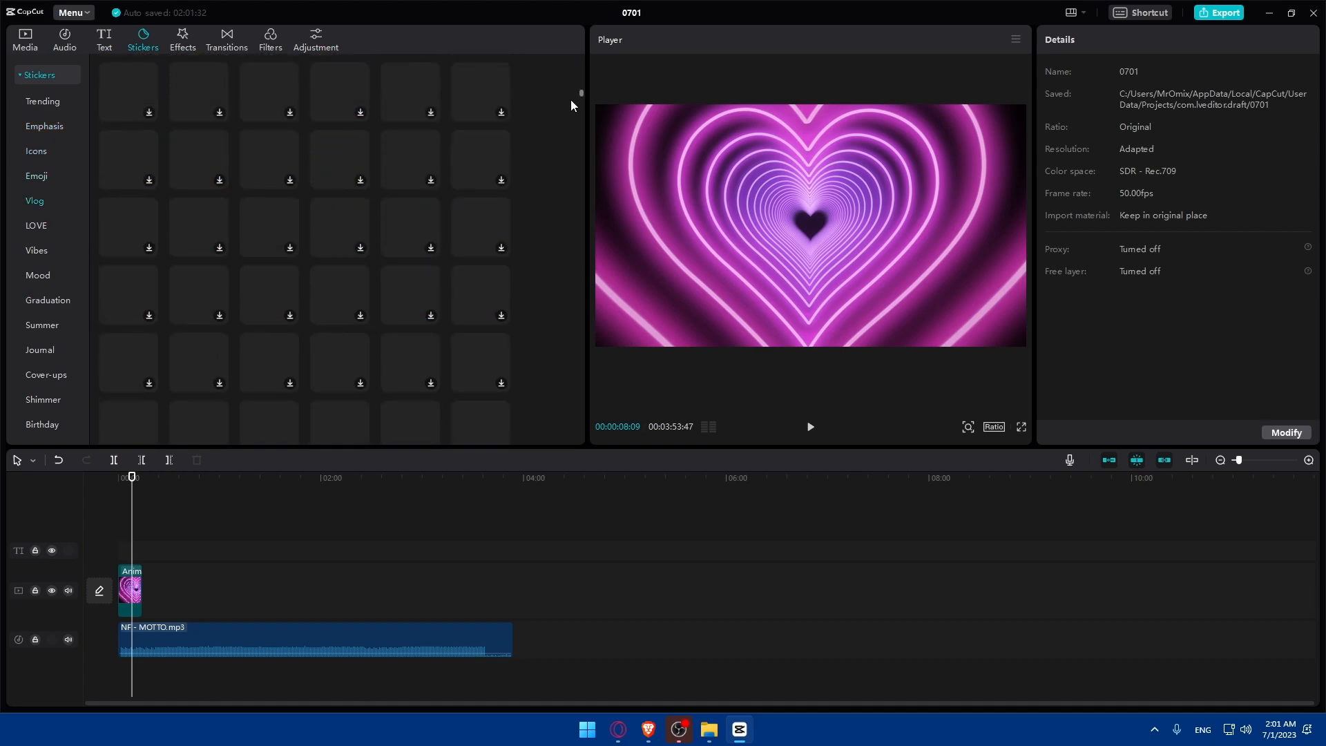
{"action": "mouse_move", "coordinate": [582, 94]}
{"action": "left_mouse_down"}
{"action": "mouse_move", "coordinate": [575, 448]}
{"action": "mouse_move", "coordinate": [558, 42]}
{"action": "mouse_move", "coordinate": [564, 109]}
{"action": "mouse_move", "coordinate": [569, 43]}
{"action": "mouse_move", "coordinate": [555, 47]}
{"action": "left_mouse_up"}
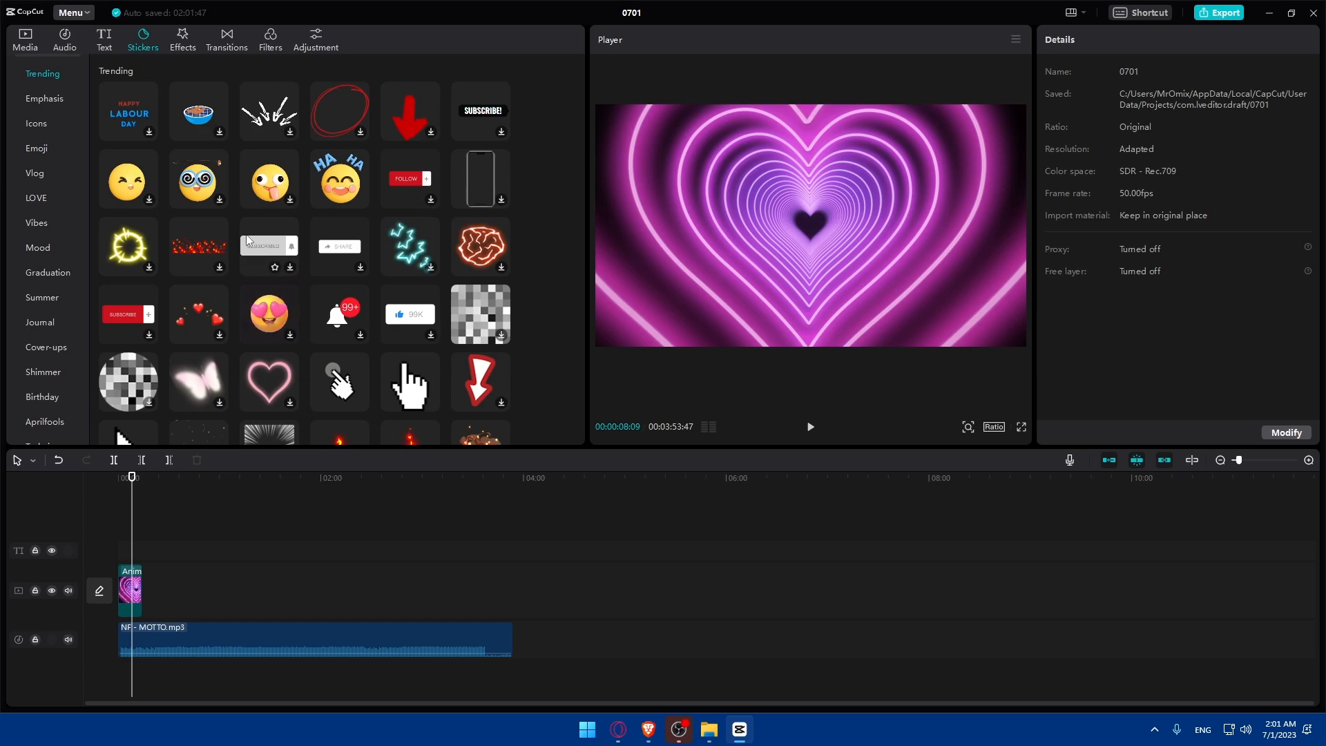
{"action": "left_click", "coordinate": [185, 37]}
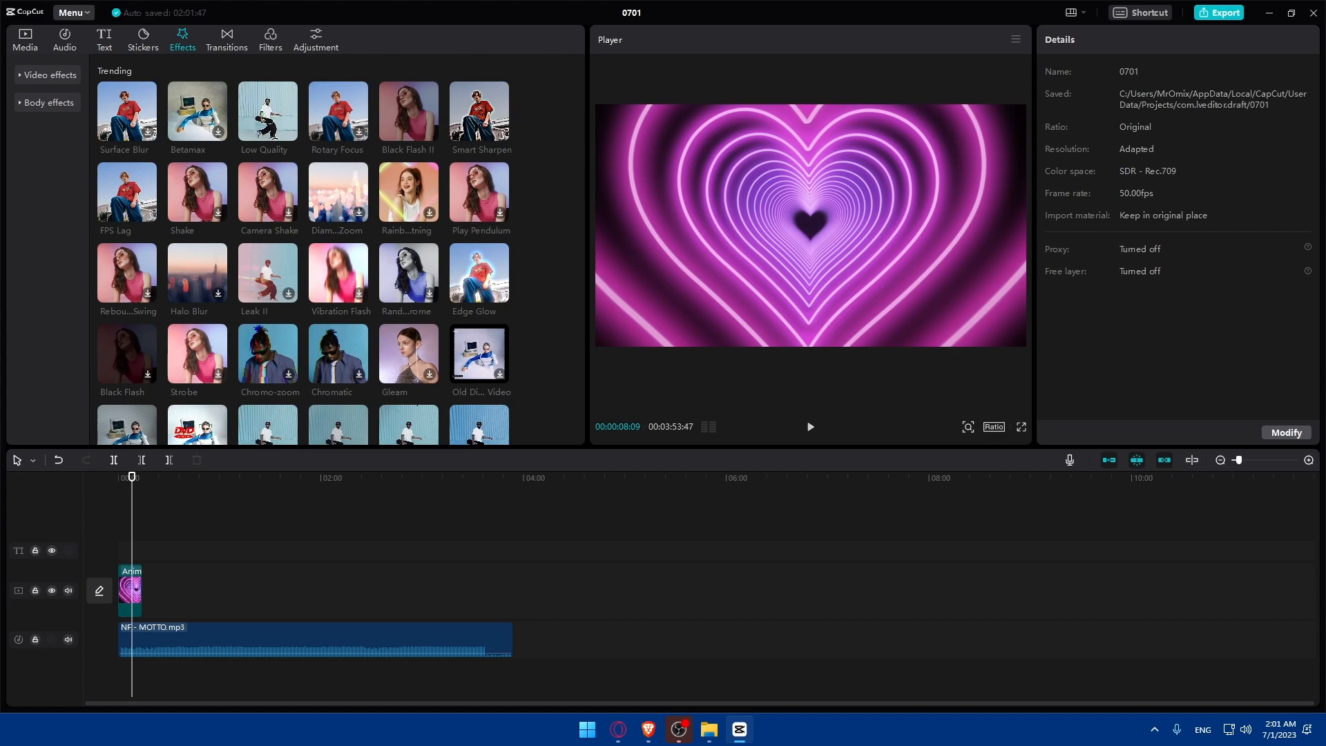
{"action": "left_click", "coordinate": [236, 35]}
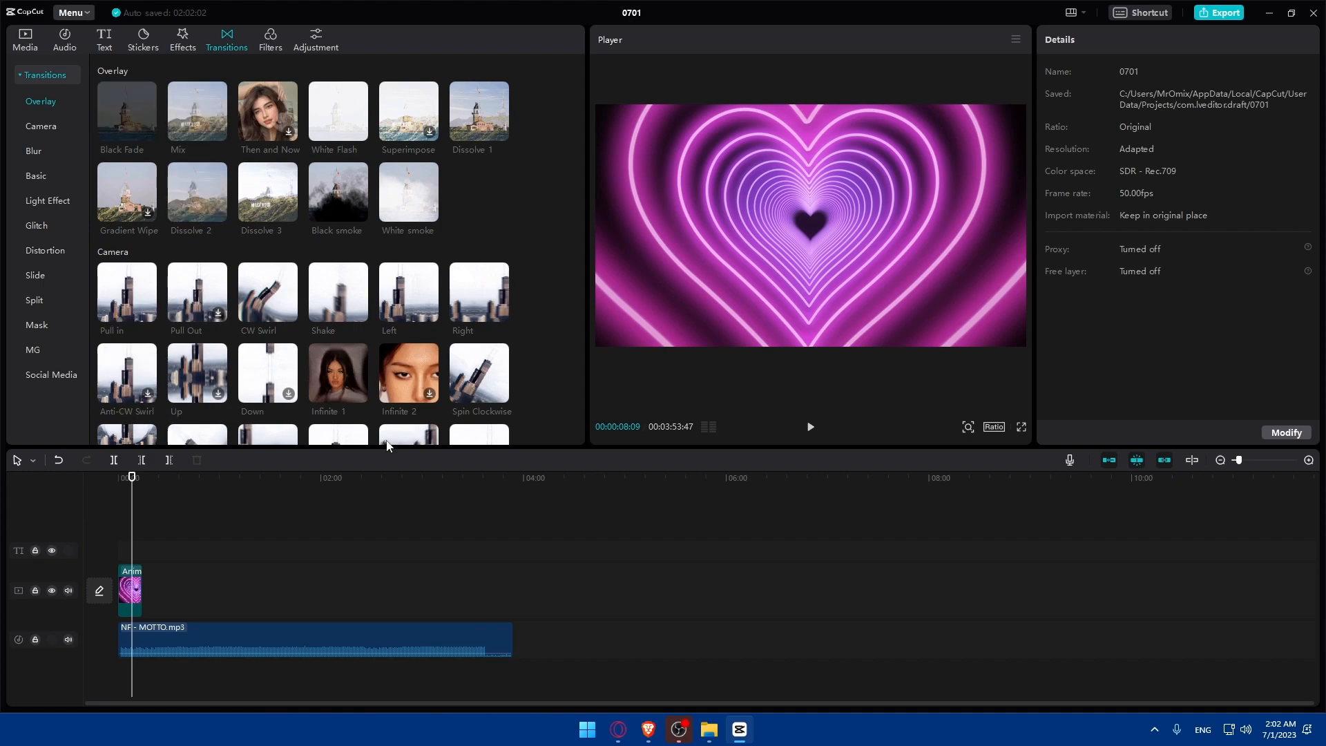
Split the NF - MOTTO.mp3 clip at 00:00:35:08 and delete the part after the cut
{"action": "left_click", "coordinate": [179, 573]}
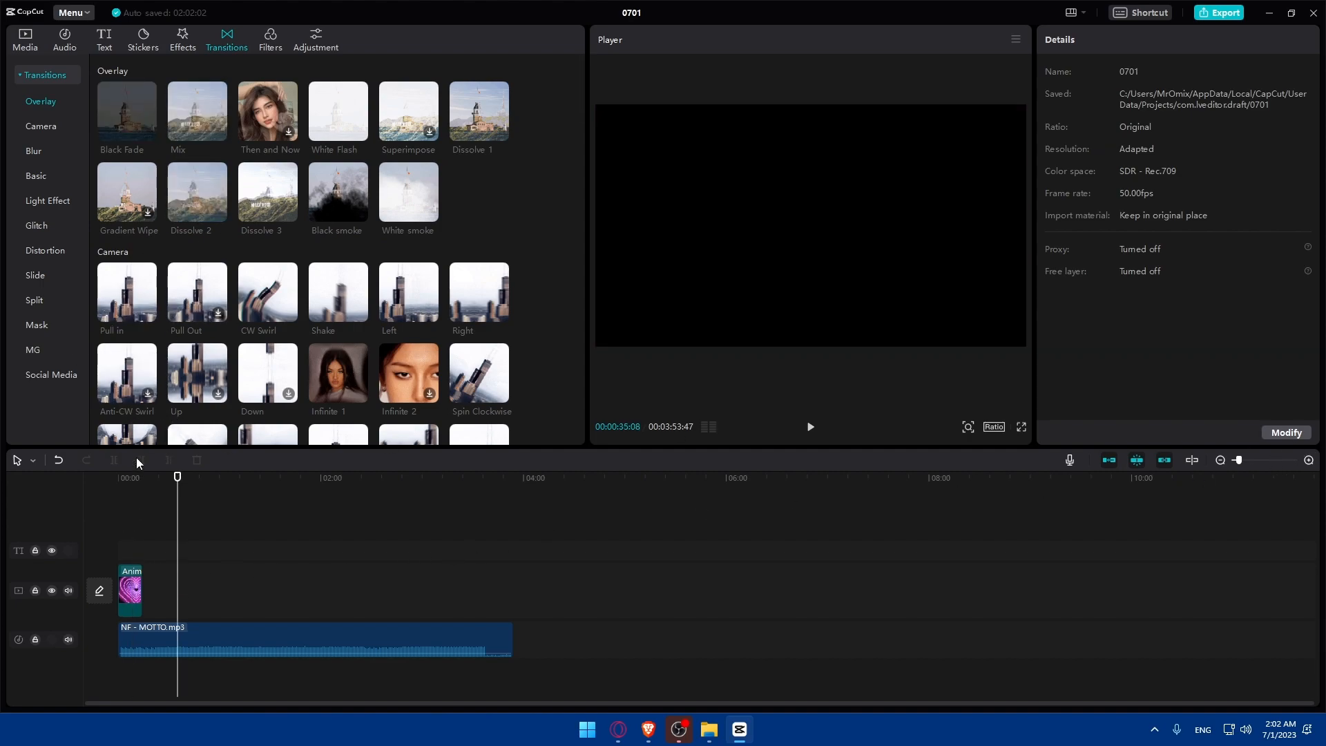
{"action": "left_click", "coordinate": [226, 635]}
{"action": "left_click", "coordinate": [113, 459]}
{"action": "key", "text": "Delete"}
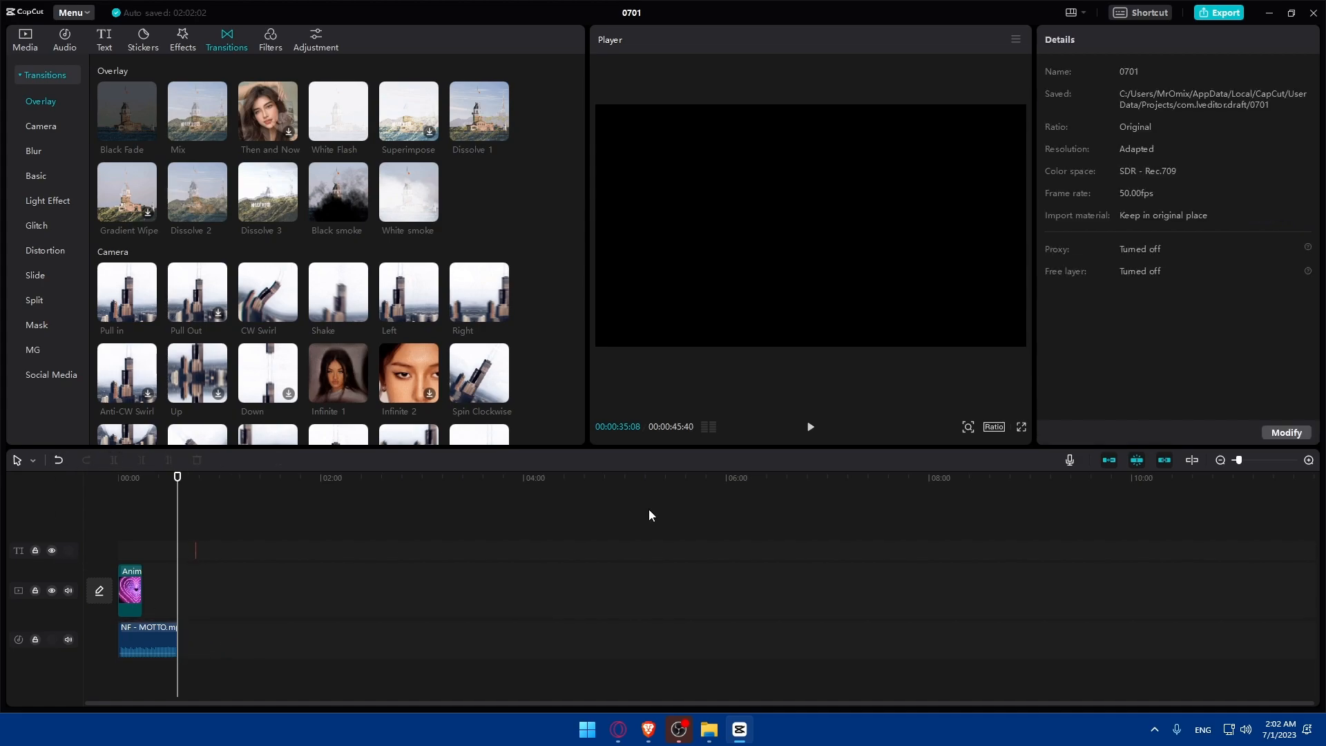
Move the default text clip over the animation so it starts at about 9 seconds
{"action": "left_click", "coordinate": [1248, 463]}
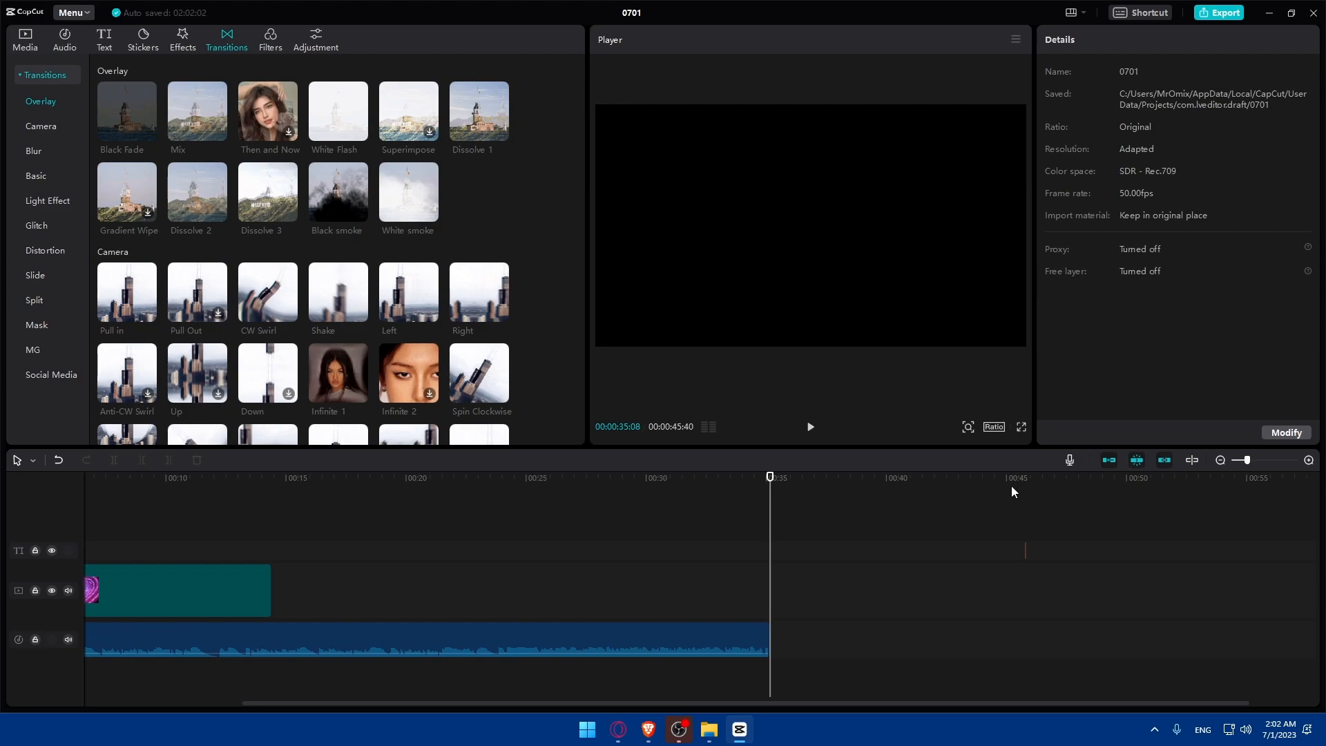
{"action": "left_click", "coordinate": [1024, 547]}
{"action": "left_click_drag", "start_coordinate": [1025, 548], "coordinate": [185, 546]}
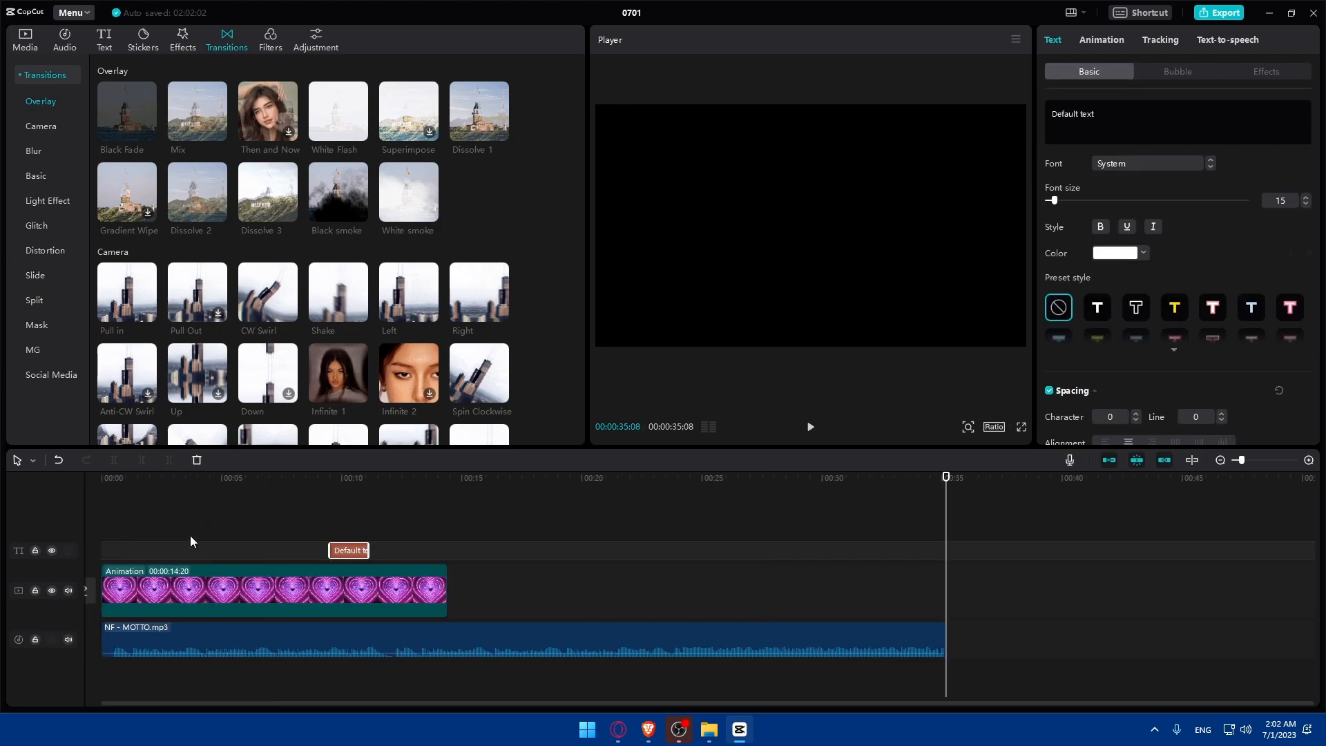
Change the wording of the default text clip to "test"
{"action": "left_click", "coordinate": [338, 514]}
{"action": "left_click", "coordinate": [360, 549]}
{"action": "left_click_drag", "start_coordinate": [1106, 116], "coordinate": [1023, 118]}
{"action": "type", "text": "t3w"}
{"action": "key", "text": "BackSpace"}
{"action": "key", "text": "BackSpace"}
{"action": "type", "text": "est"}
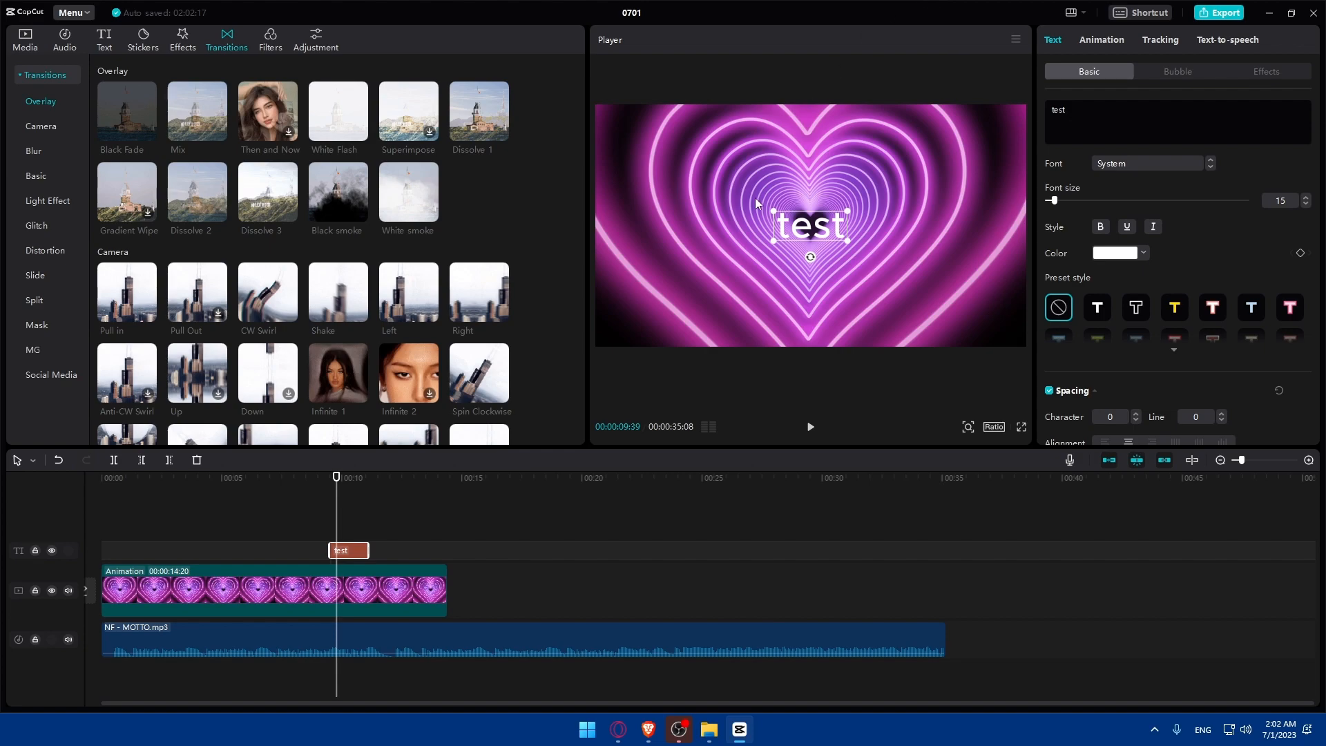
Reposition the "test" text above the heart's centre and set its colour to the near-black 130101
{"action": "left_click_drag", "start_coordinate": [790, 216], "coordinate": [800, 134]}
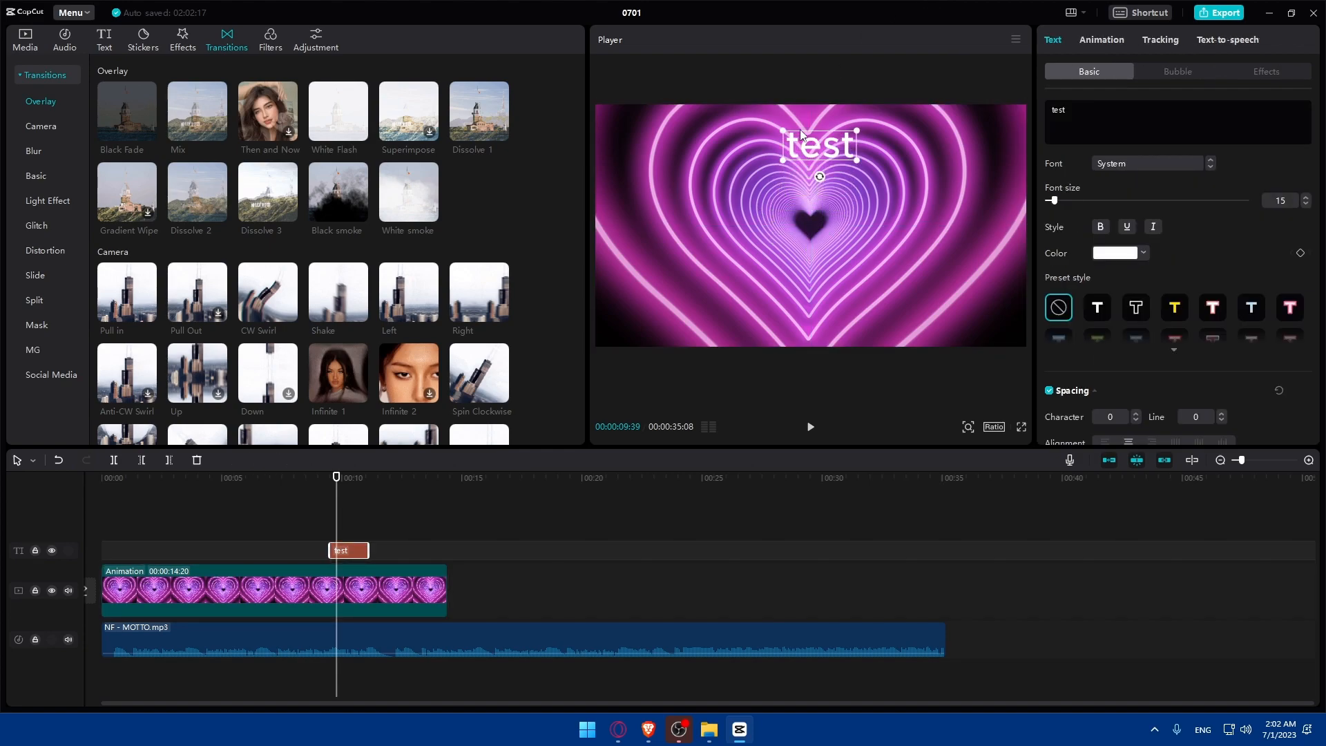
{"action": "left_click", "coordinate": [1125, 255]}
{"action": "left_click", "coordinate": [1208, 347]}
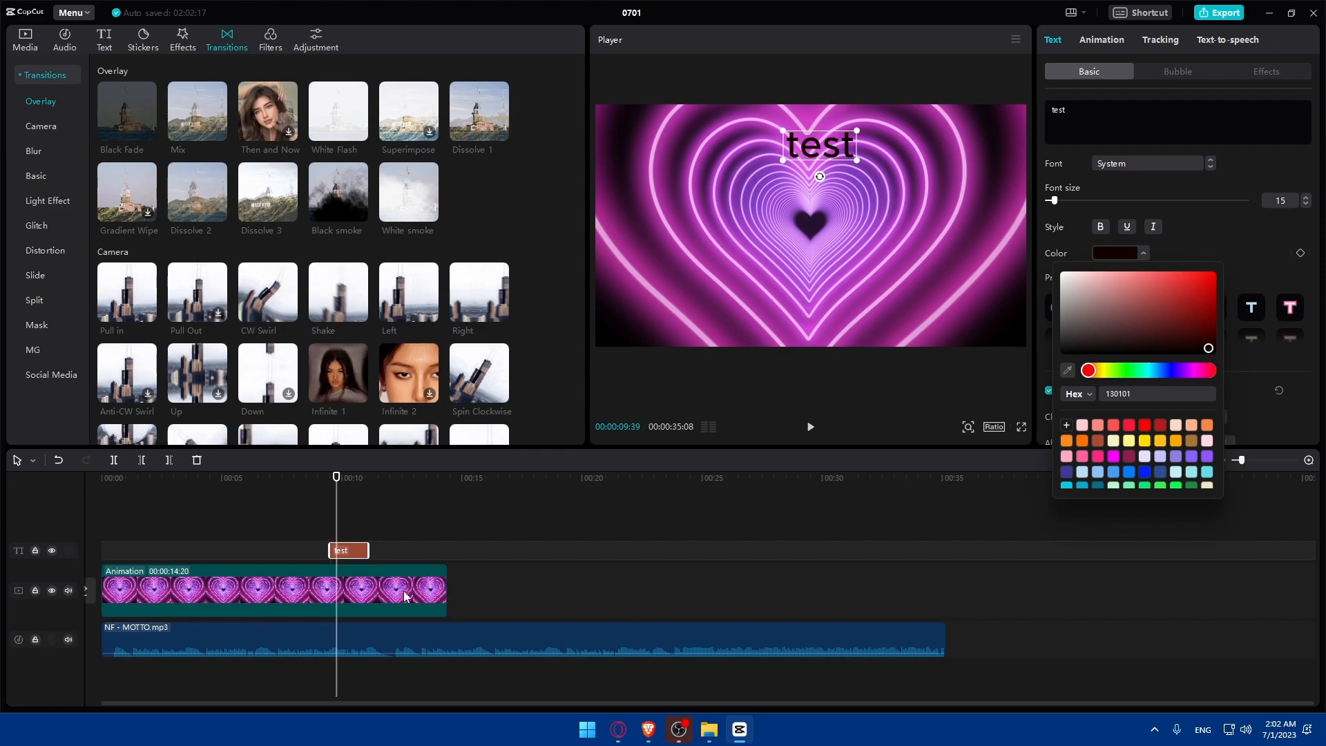
Split the animation clip at 00:00:06:19 and apply the Then and Now transition at the cut
{"action": "left_click_drag", "start_coordinate": [337, 477], "coordinate": [255, 478]}
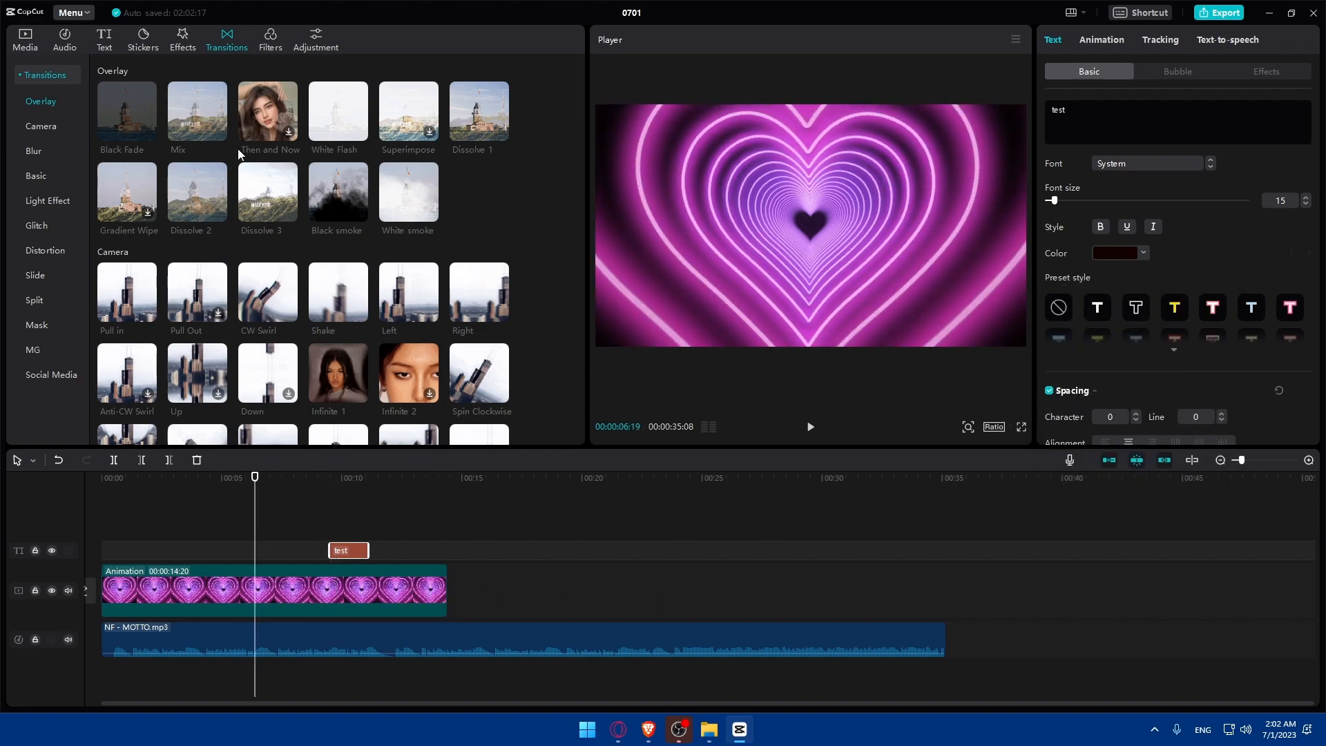
{"action": "left_click", "coordinate": [114, 460]}
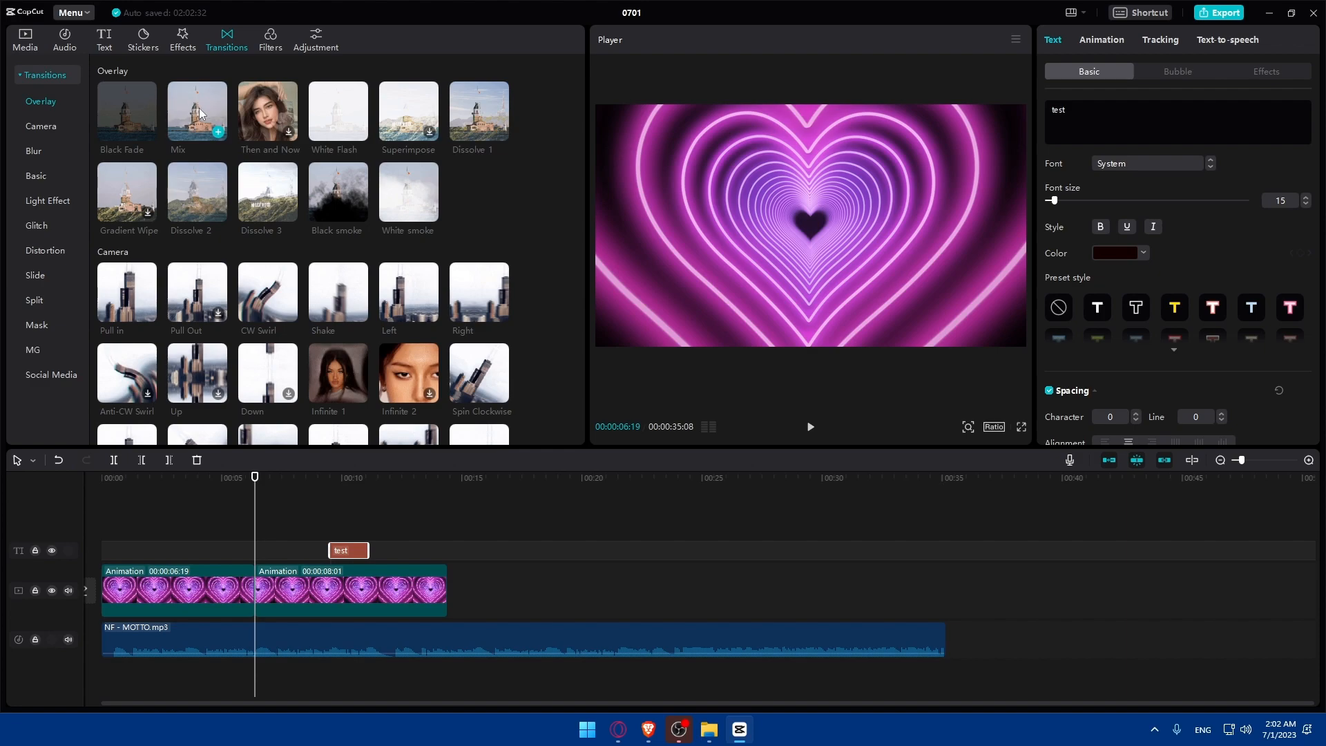
{"action": "left_click_drag", "start_coordinate": [268, 110], "coordinate": [255, 606]}
{"action": "left_click", "coordinate": [290, 133]}
Play back and scrub through the Then and Now transition between the two animation clips
{"action": "left_click_drag", "start_coordinate": [255, 551], "coordinate": [219, 531]}
{"action": "left_click", "coordinate": [810, 426]}
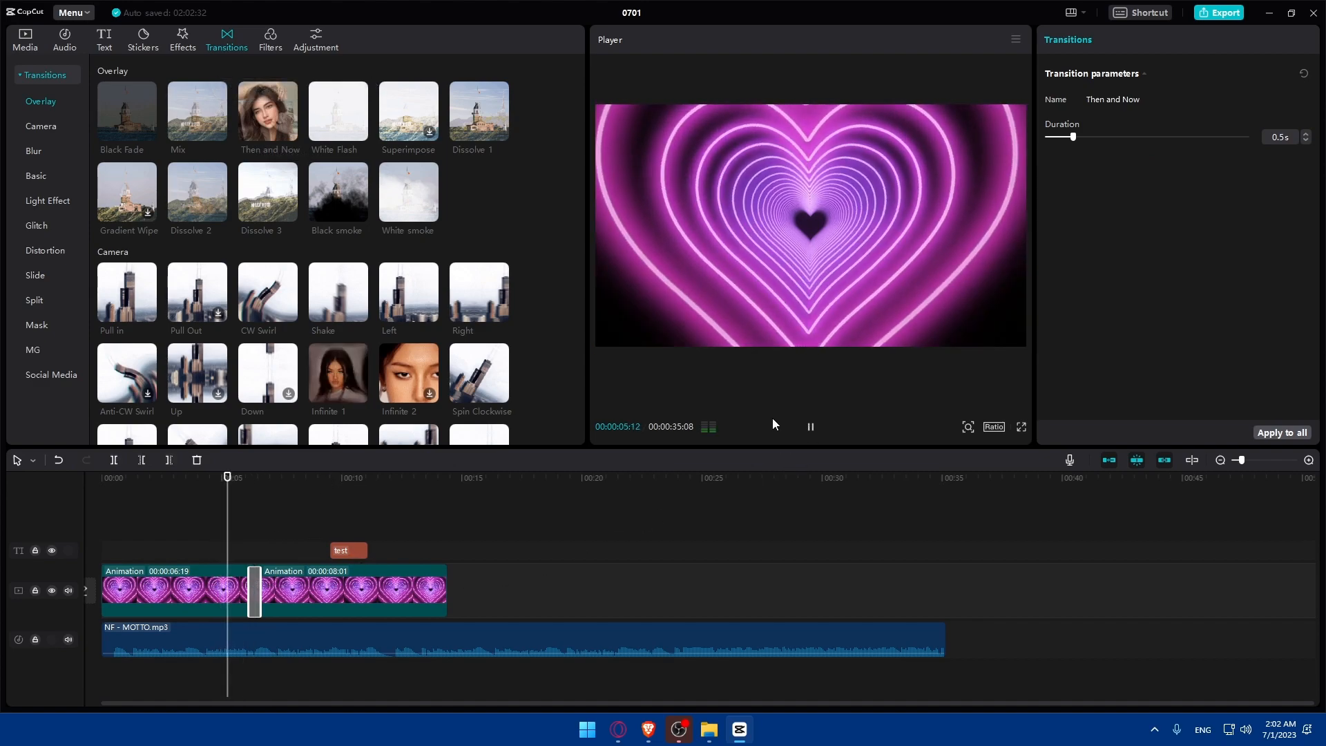
{"action": "left_click", "coordinate": [810, 426]}
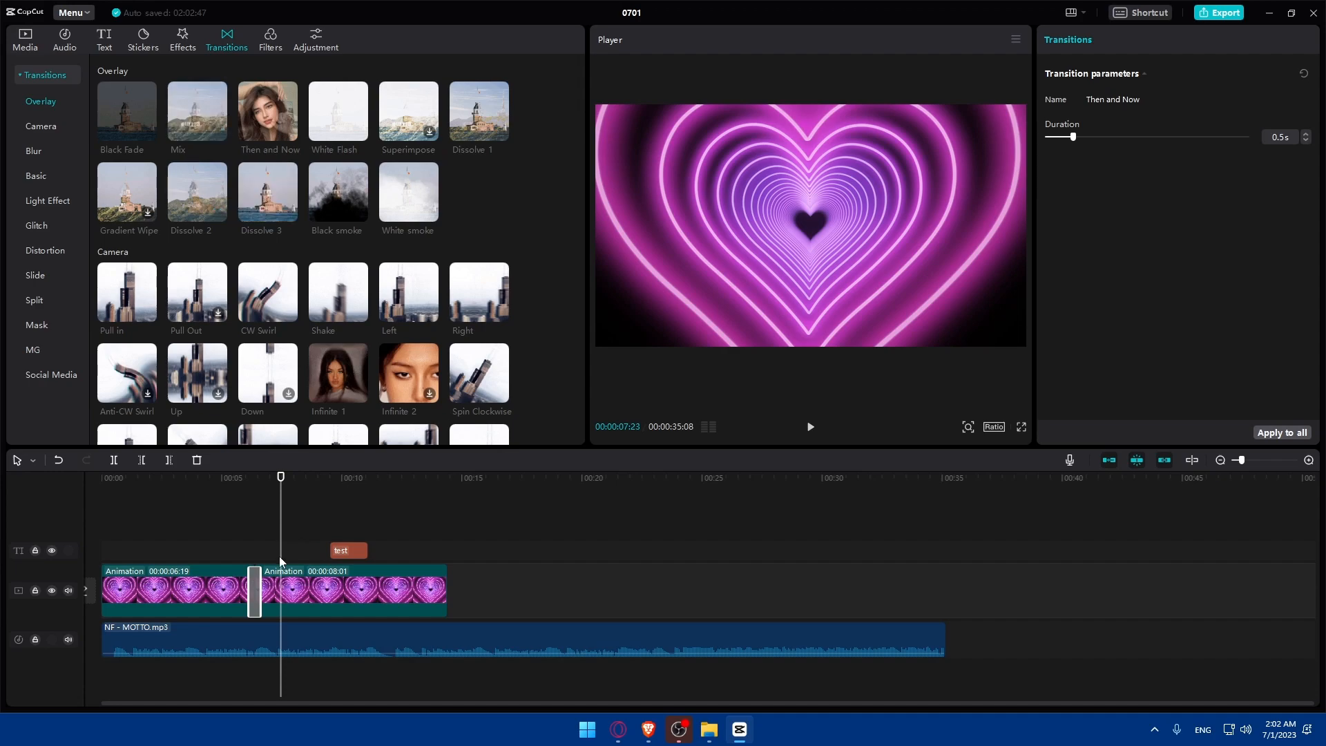
{"action": "left_click", "coordinate": [235, 499]}
{"action": "left_click_drag", "start_coordinate": [280, 479], "coordinate": [314, 480]}
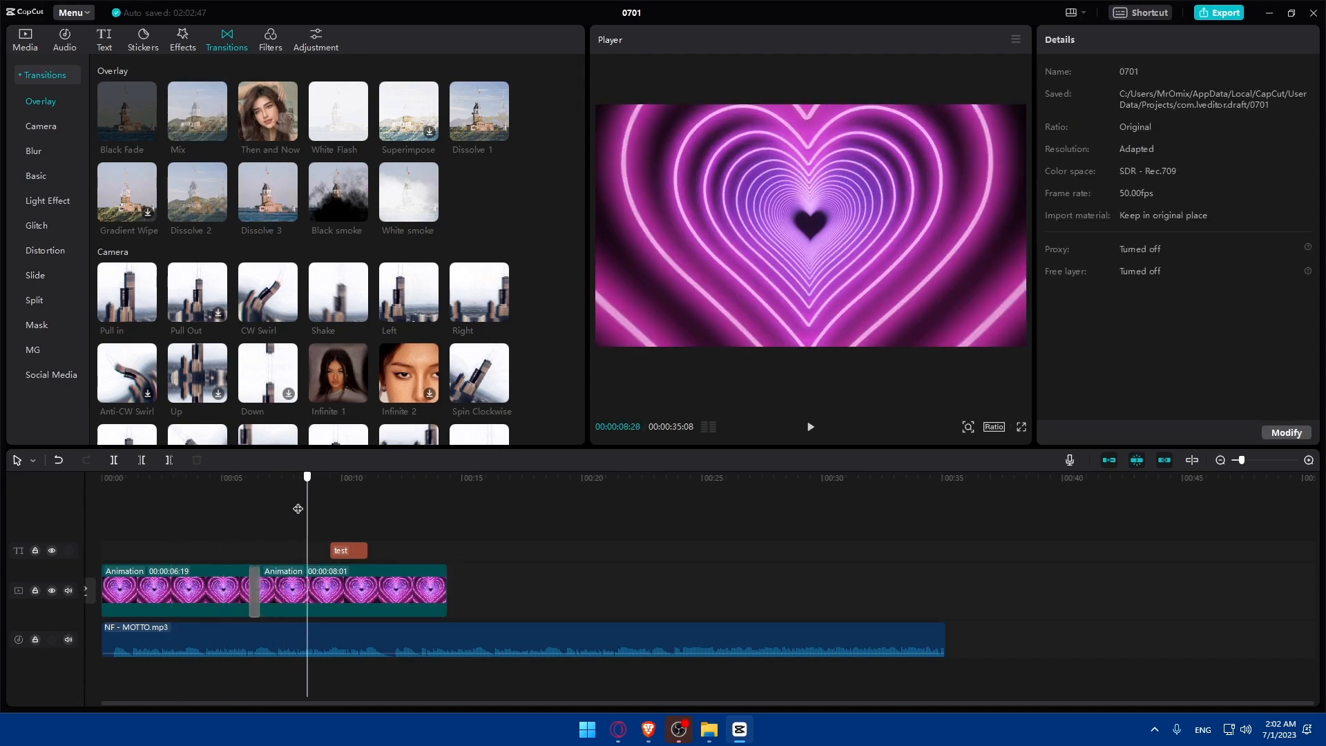
{"action": "left_click", "coordinate": [244, 509]}
Look through the filter and adjustment options, and close the project window
{"action": "left_click", "coordinate": [270, 39]}
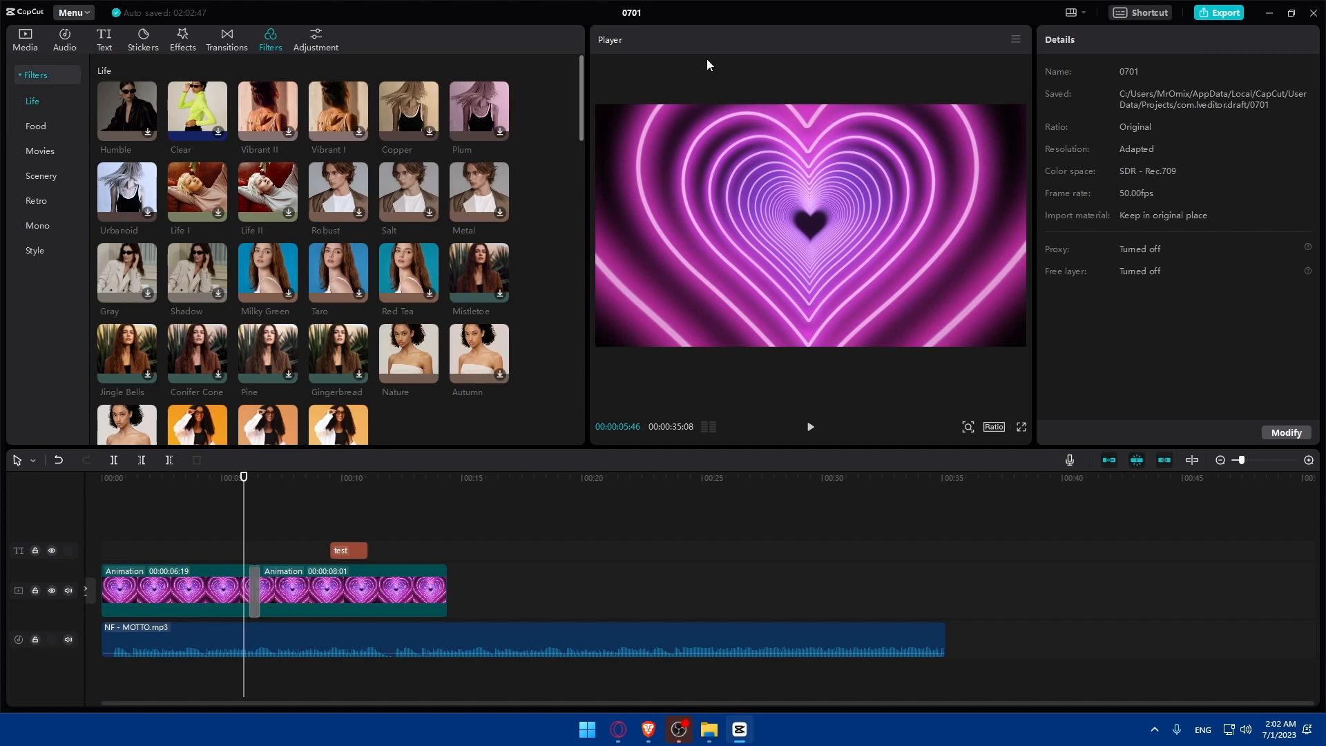
{"action": "left_click", "coordinate": [317, 40]}
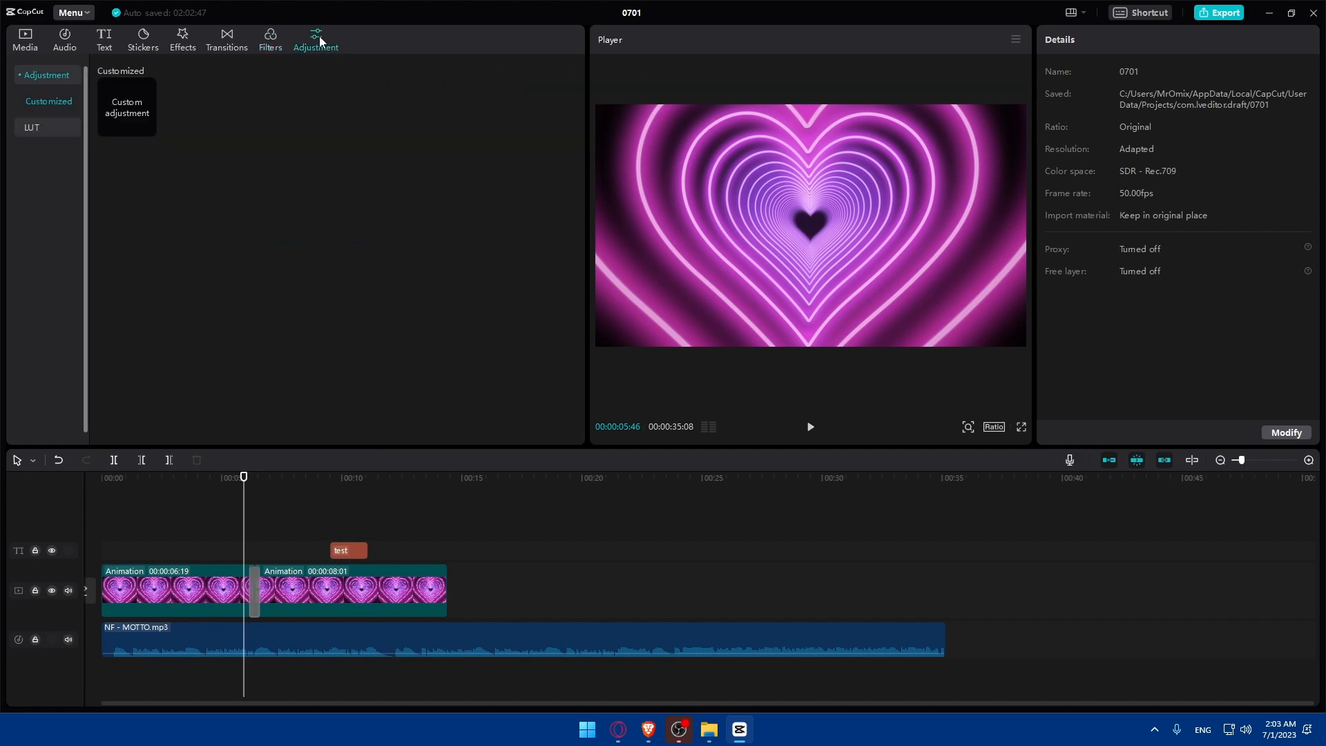
{"action": "mouse_move", "coordinate": [108, 121]}
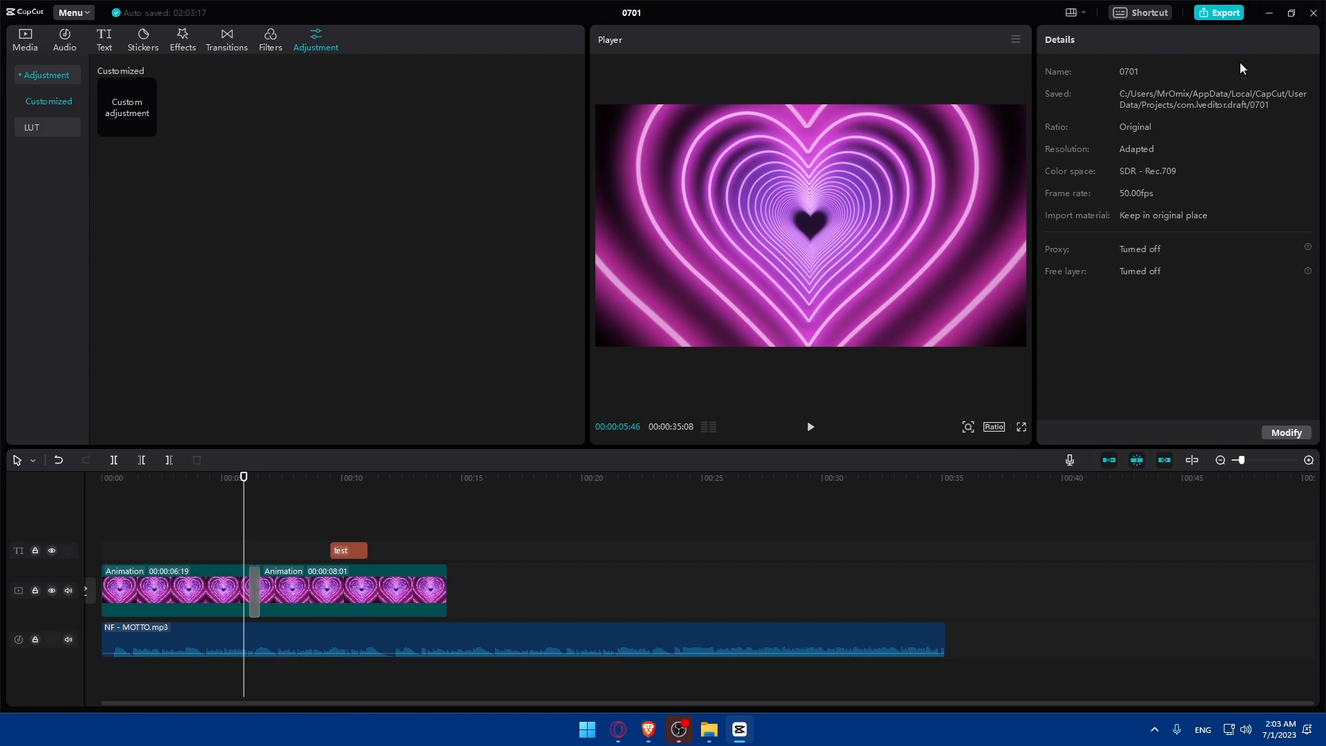
{"action": "left_click", "coordinate": [1313, 14]}
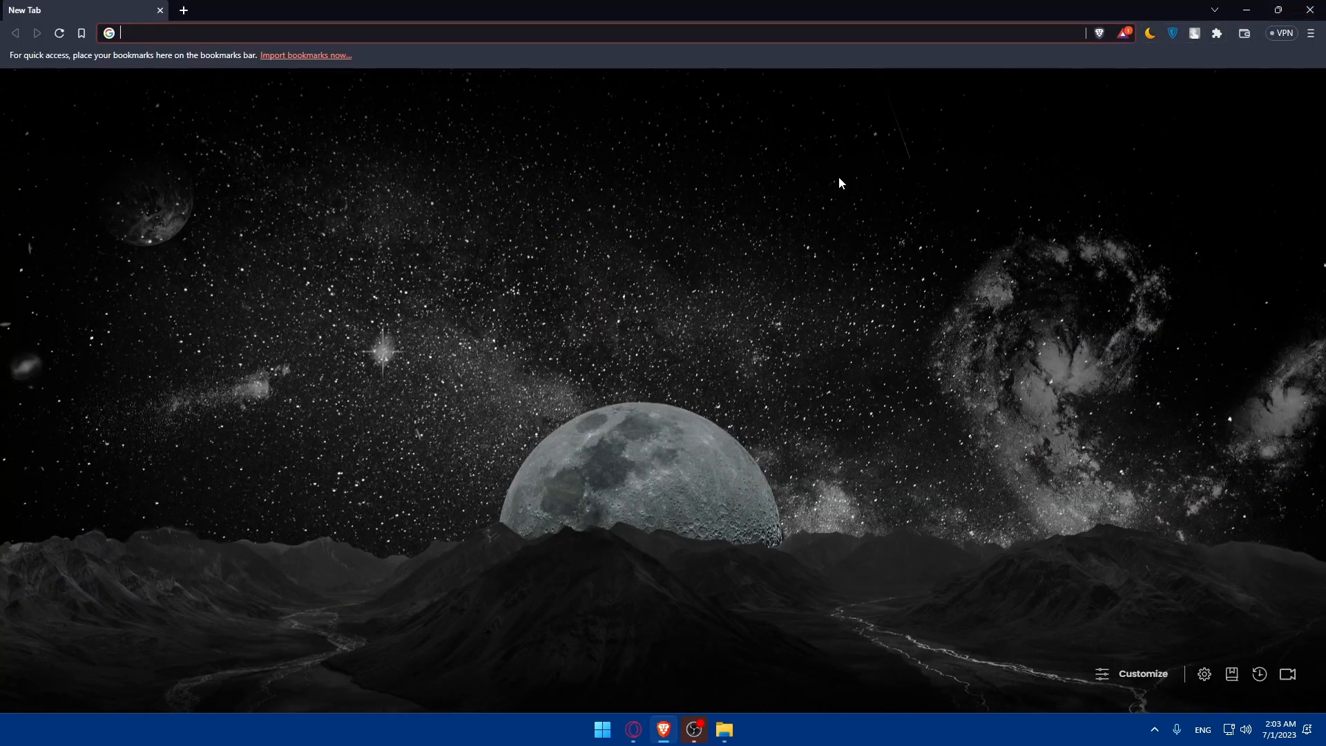